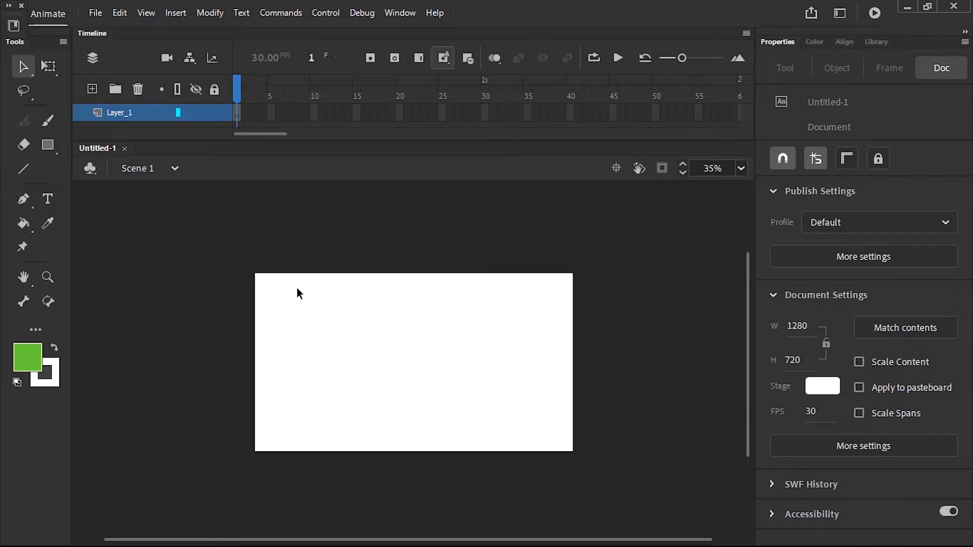
Step: Draw a green rectangle about 507 by 418 px on the left half of the stage
click(29, 72)
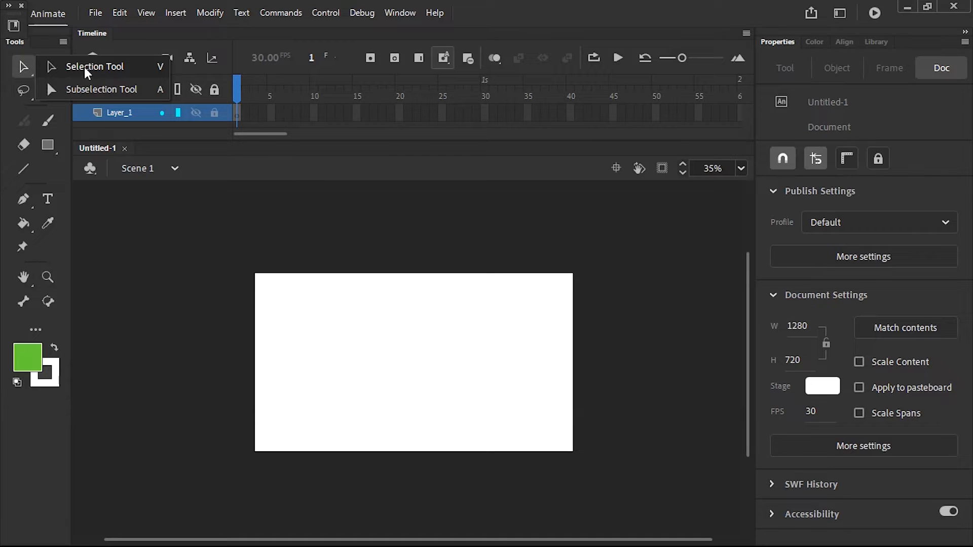
click(23, 69)
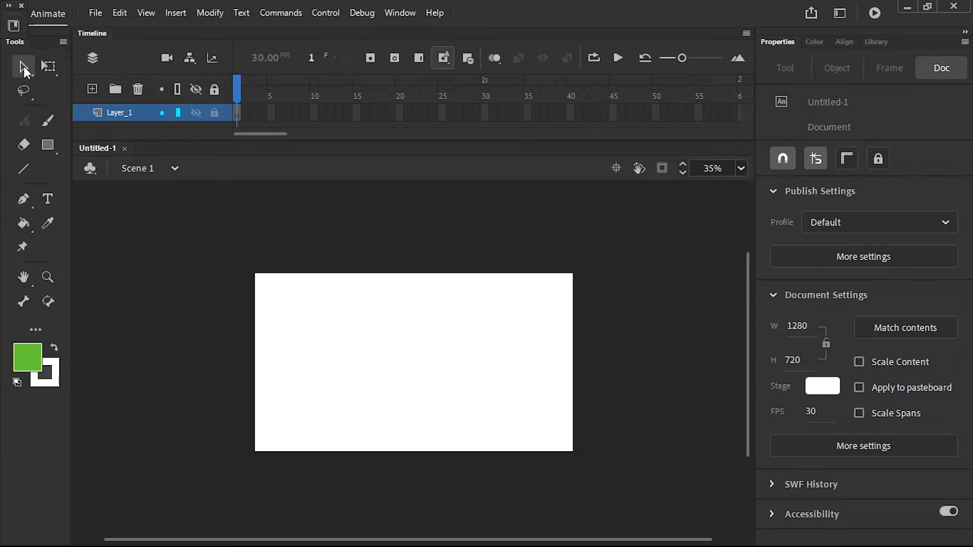
click(48, 145)
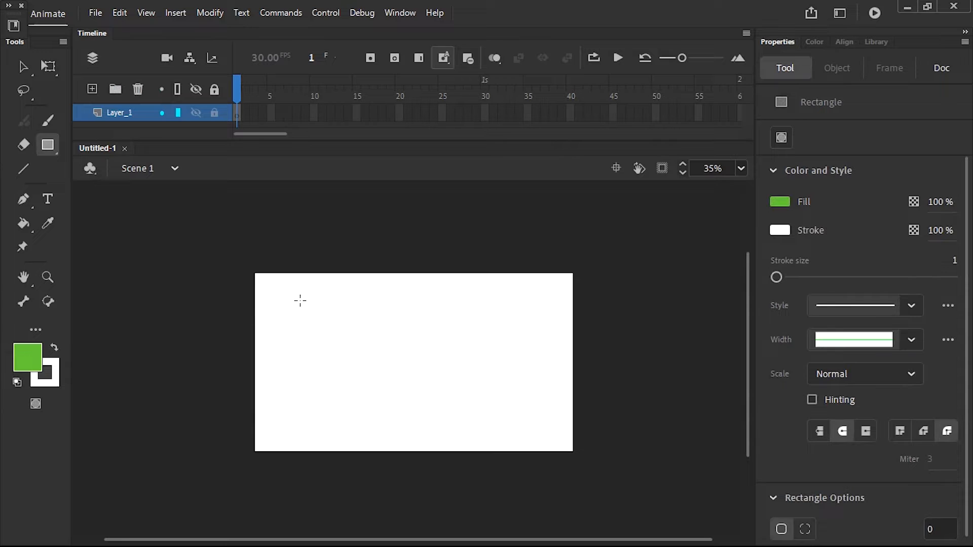
drag(299, 301, 425, 405)
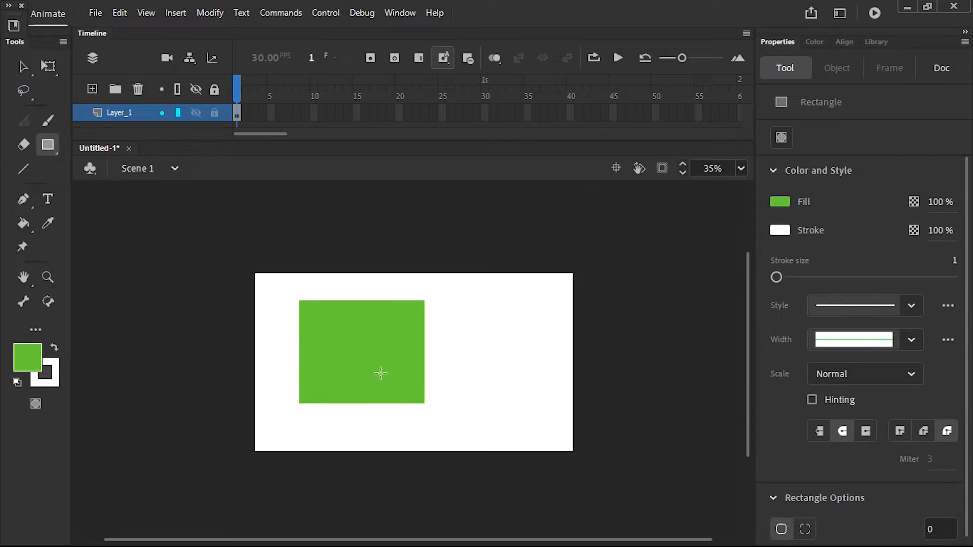
Step: Select the green rectangle through frame 1 of Layer_1 and clear it from the stage
click(23, 68)
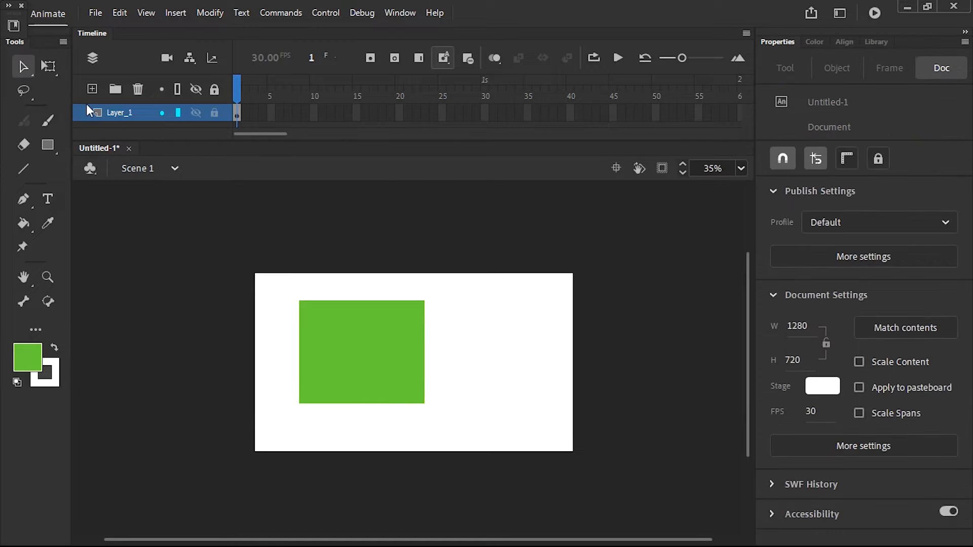
click(237, 114)
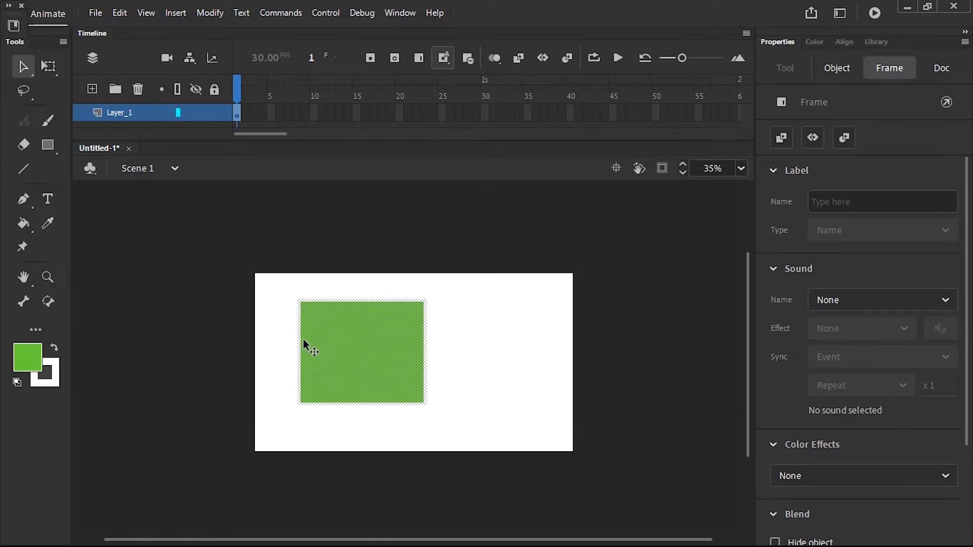
click(344, 324)
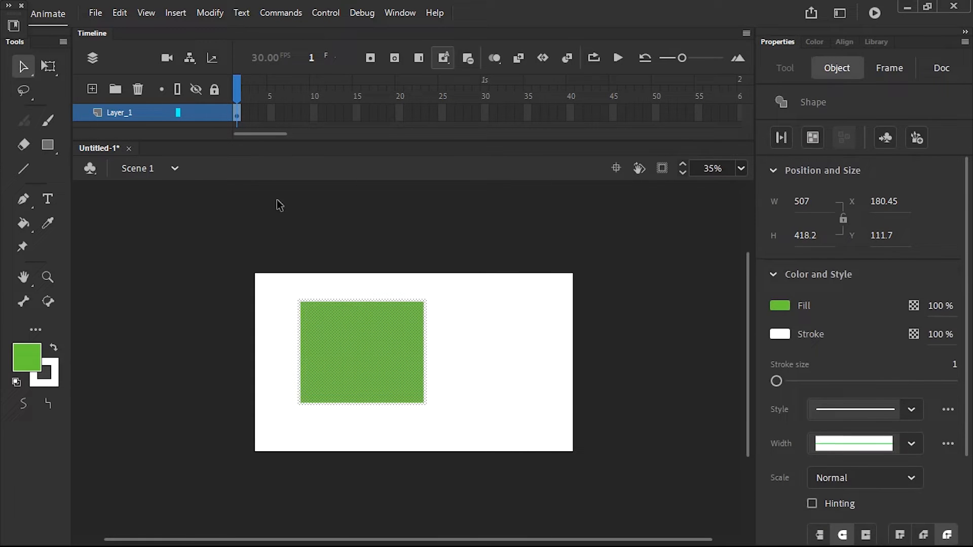
click(238, 116)
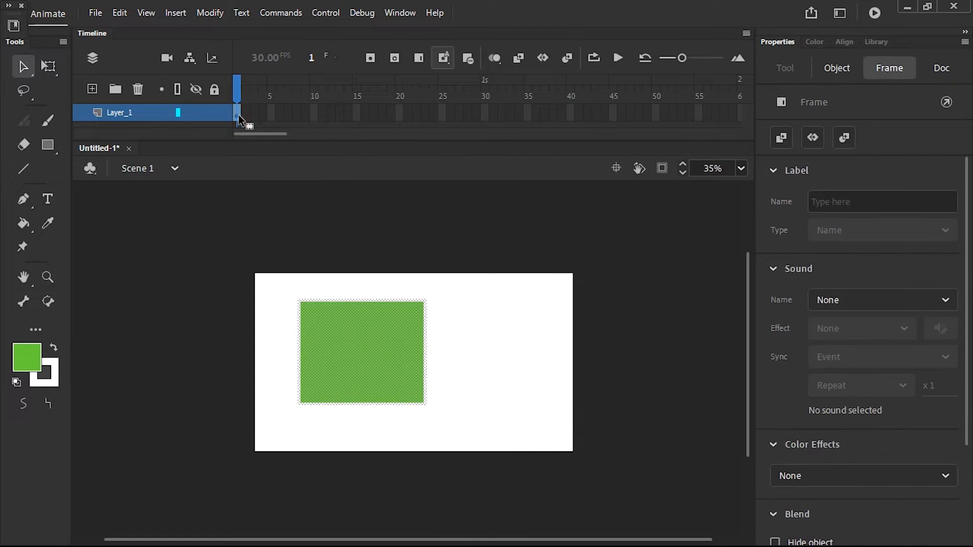
right_click(239, 117)
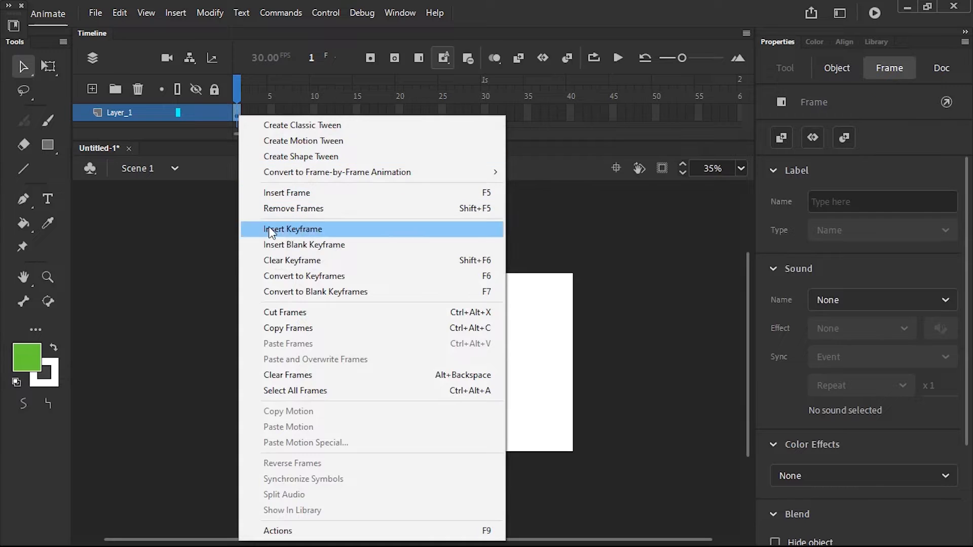
click(281, 264)
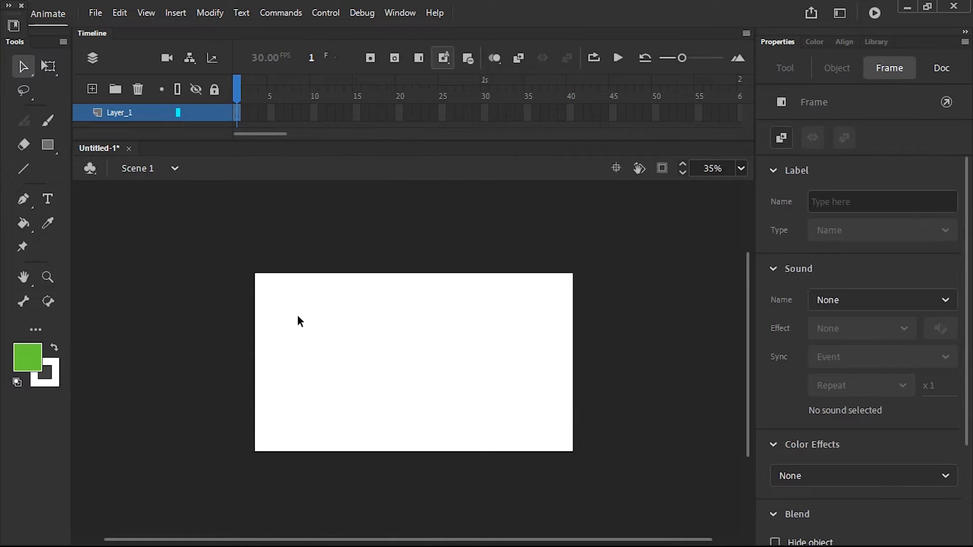
drag(297, 296, 486, 465)
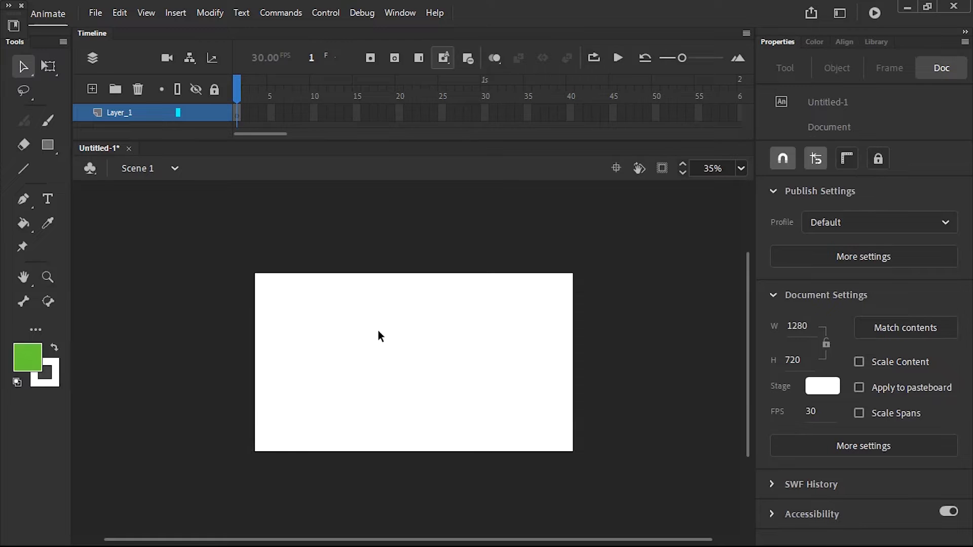
Step: Draw a green rectangle in the upper left part of the stage with the Rectangle tool
click(46, 146)
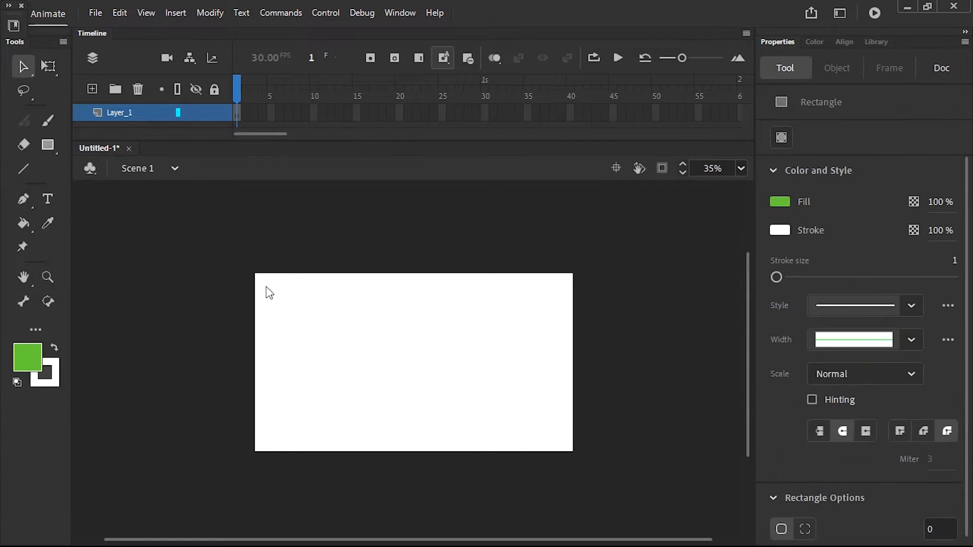
click(53, 148)
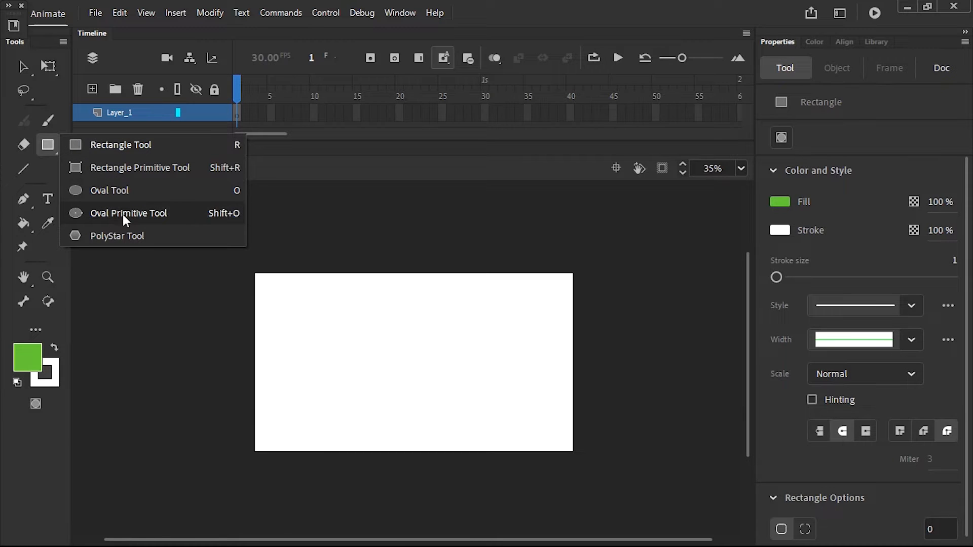
click(111, 145)
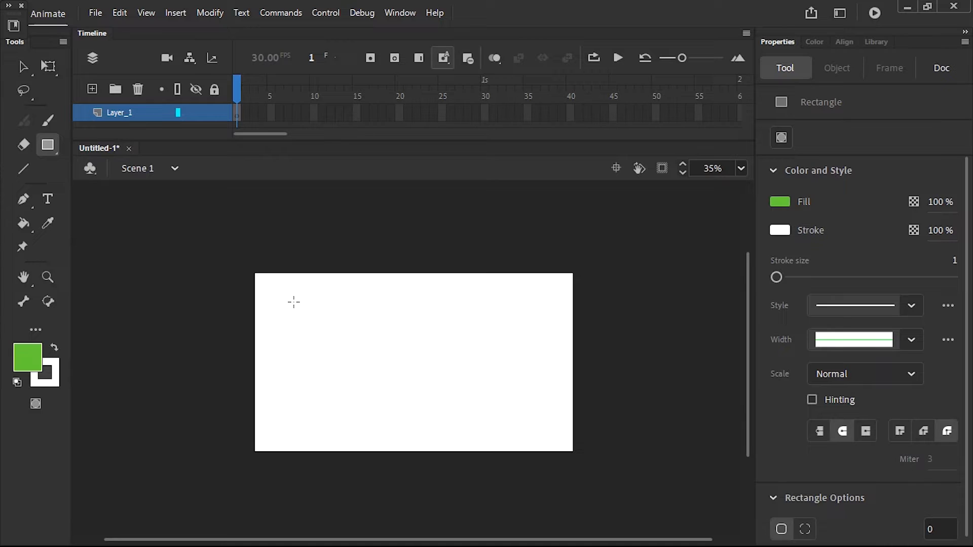
drag(294, 302, 414, 386)
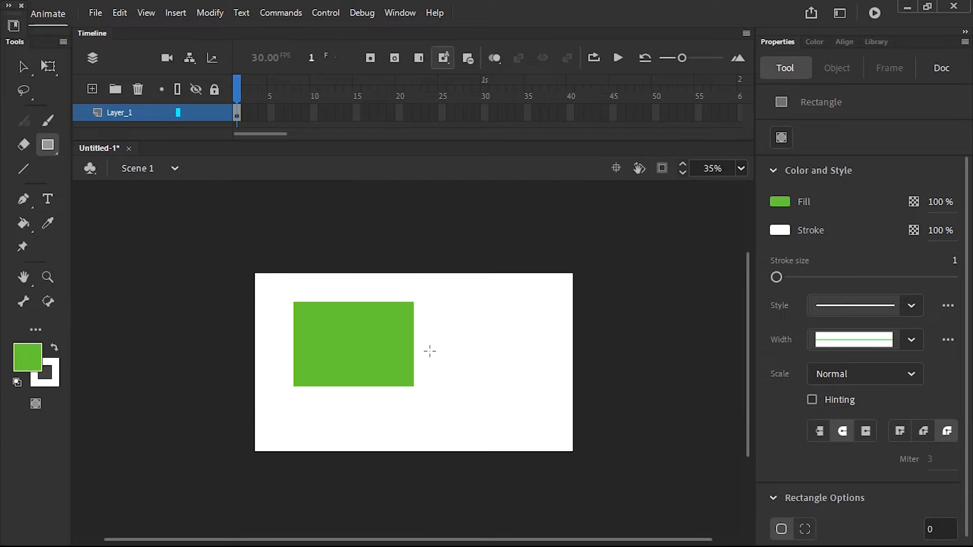
Step: Draw a green circle to the right of the rectangle and a small green pentagon below the rectangle
click(48, 145)
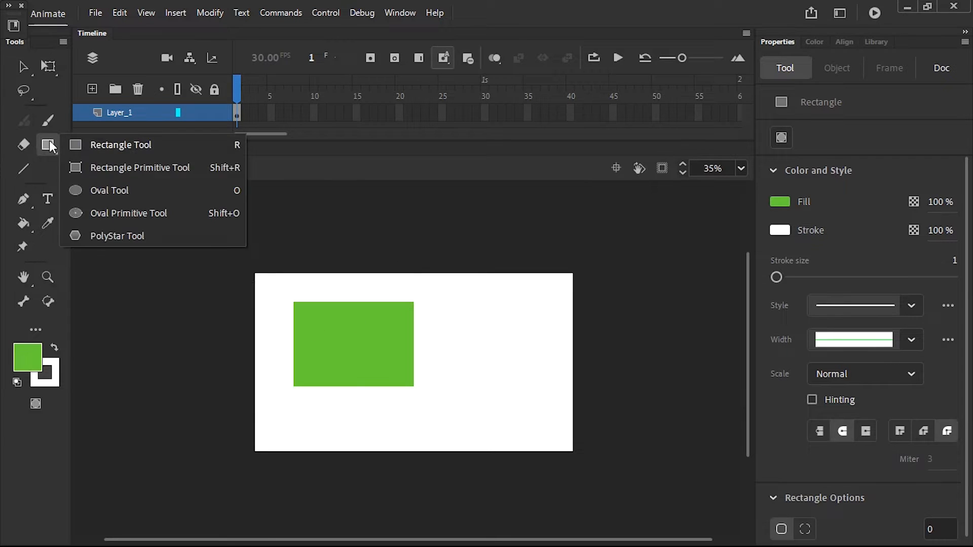
click(114, 190)
drag(468, 301, 543, 375)
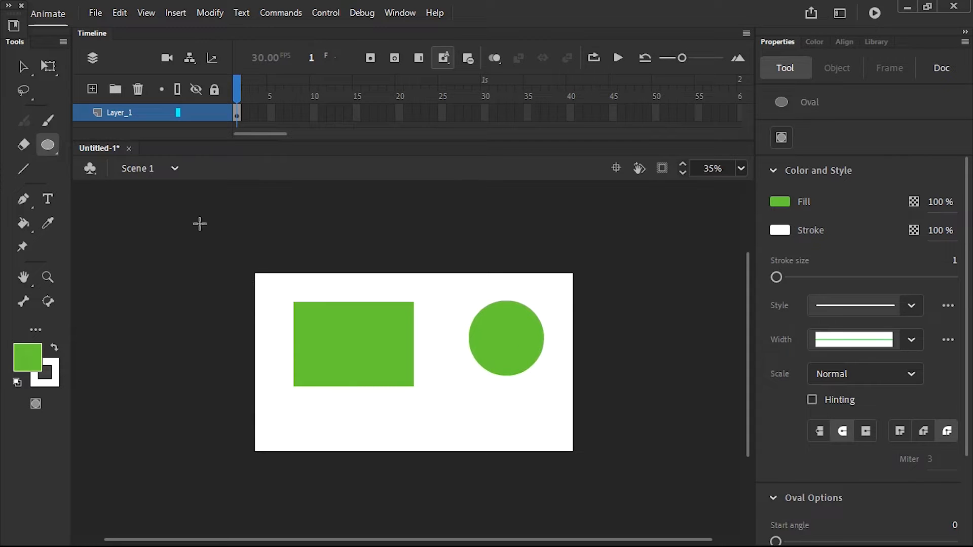
click(49, 145)
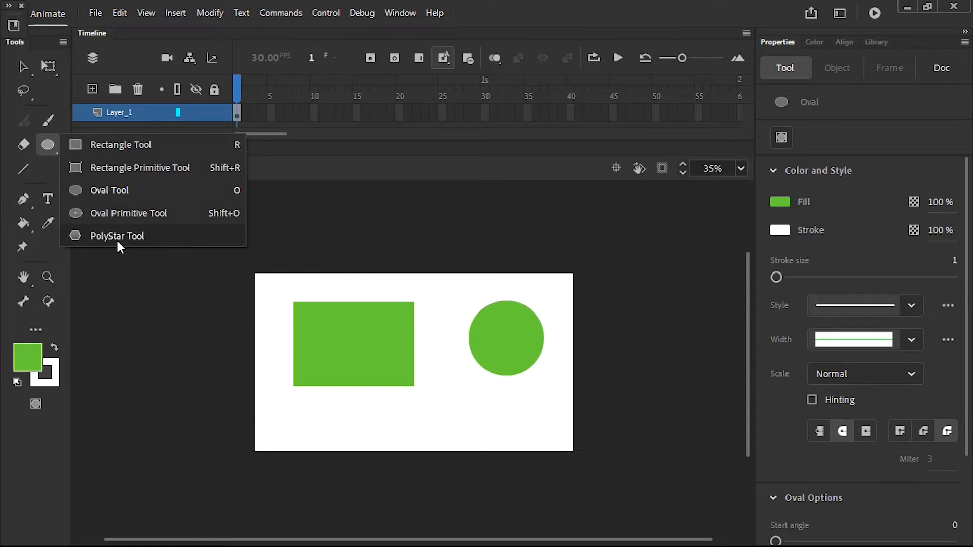
click(117, 236)
drag(350, 422, 371, 440)
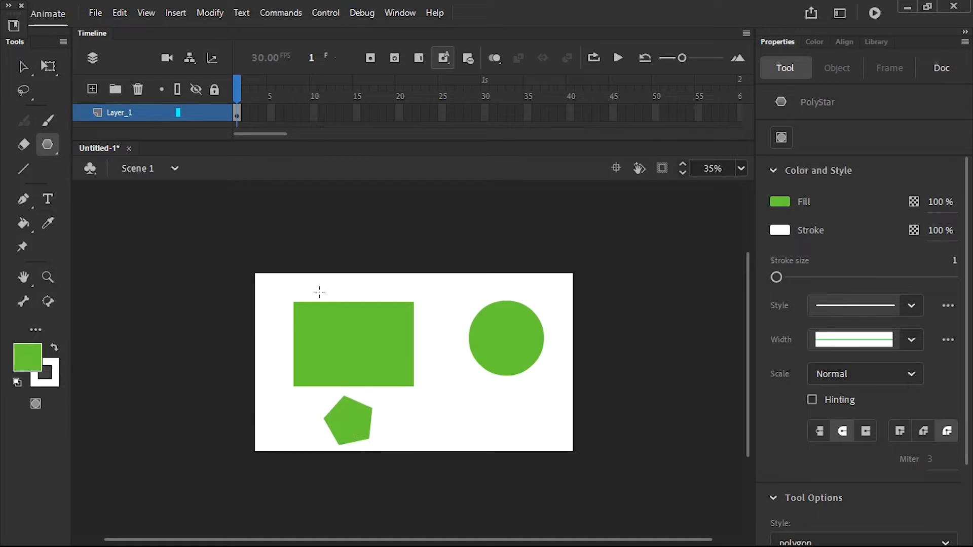
Step: Set the fill colour to blue and draw a pentagon over the stage's upper left corner with the PolyStar tool
click(29, 356)
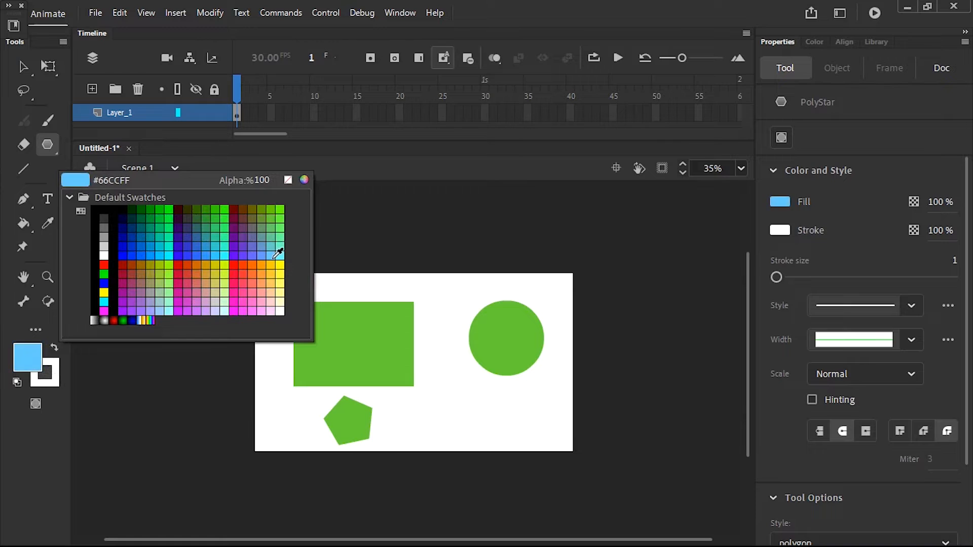
click(141, 250)
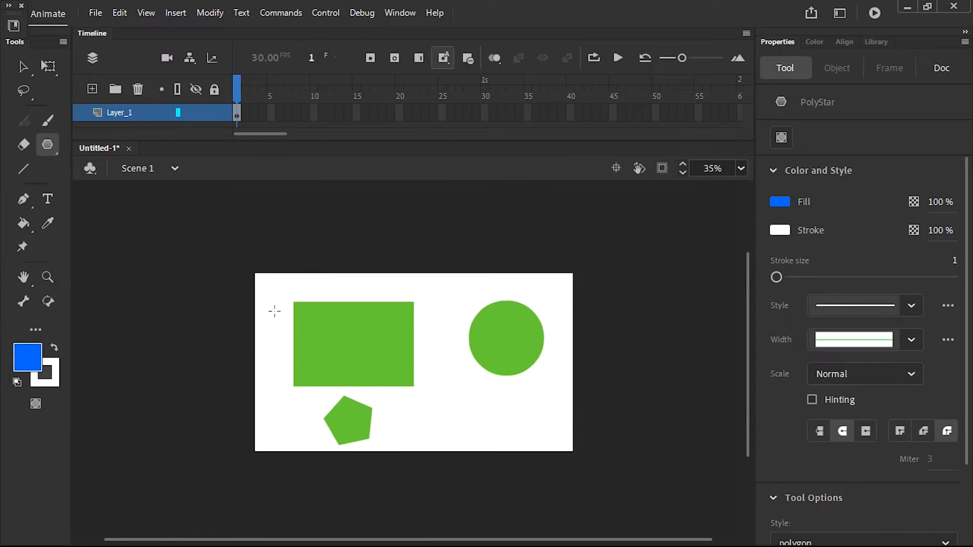
drag(285, 296, 311, 318)
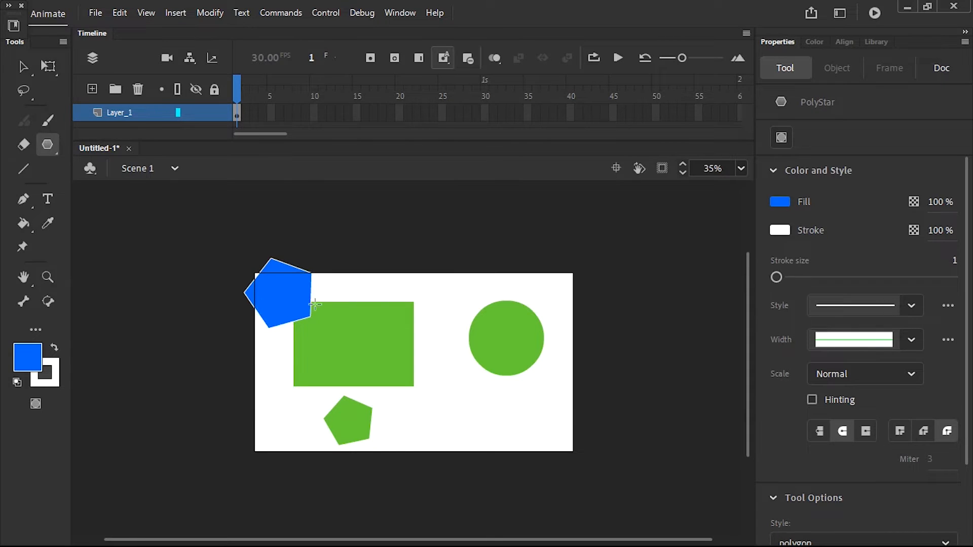
Step: Move the blue pentagon away from the rectangle, and clear all shapes from the stage
click(22, 68)
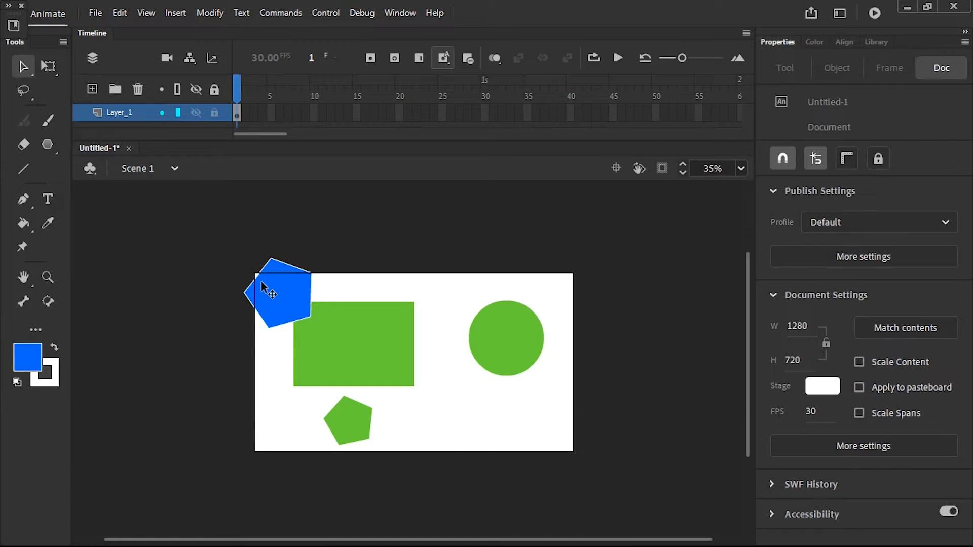
drag(293, 297, 244, 286)
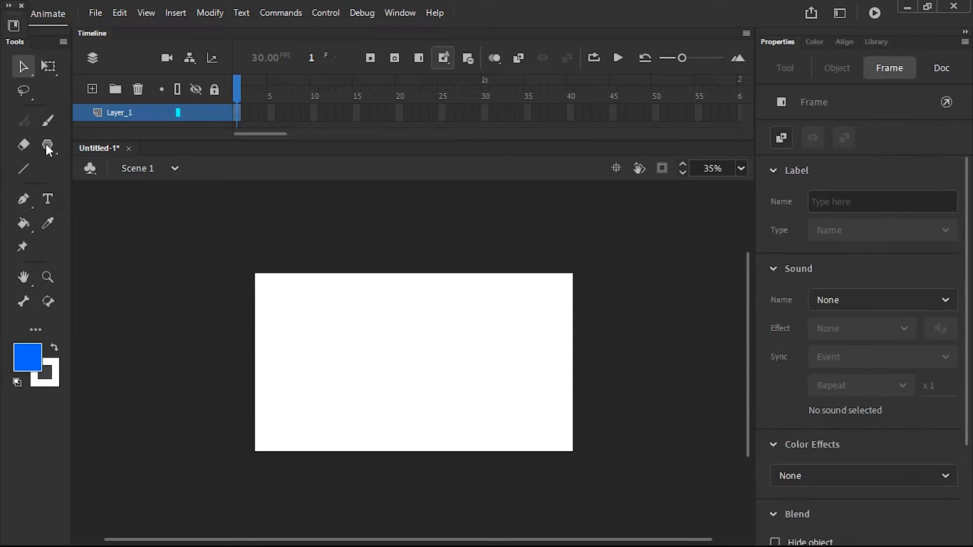
Step: Draw a blue rectangle in the stage's upper left area on Layer_1 and select its contents through frame 1
click(46, 145)
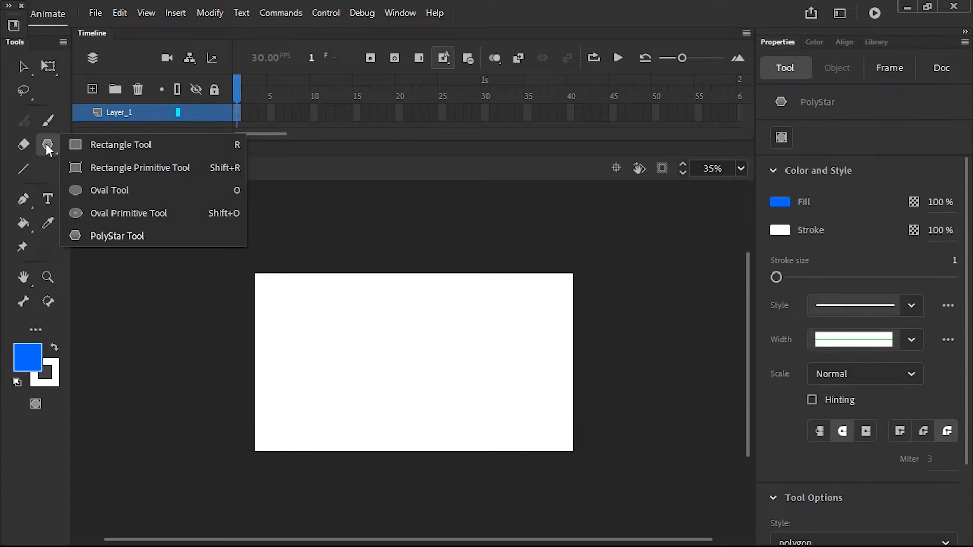
click(85, 145)
drag(280, 287, 359, 350)
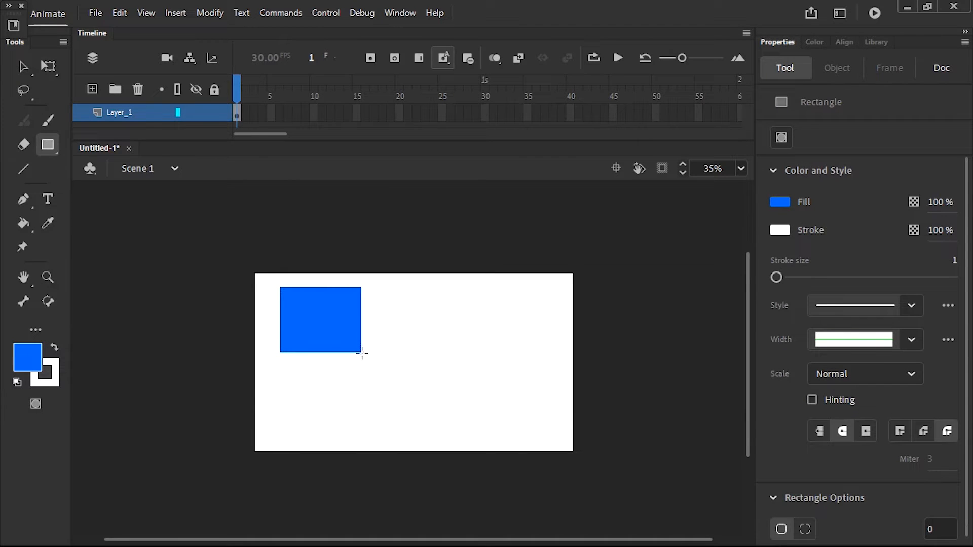
click(238, 120)
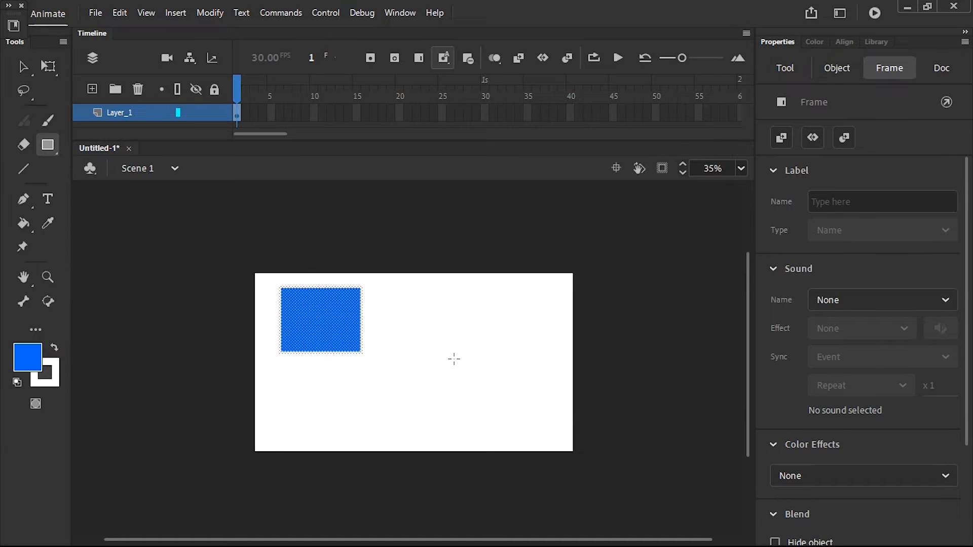
Step: Add a new layer and draw a blue pentagon about 279 by 292 px on it, right of the rectangle
click(93, 88)
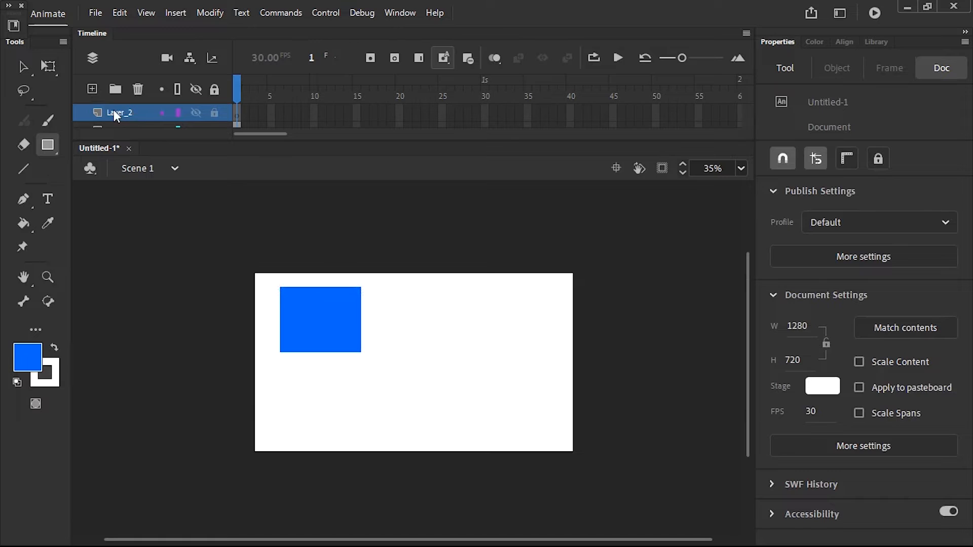
click(237, 112)
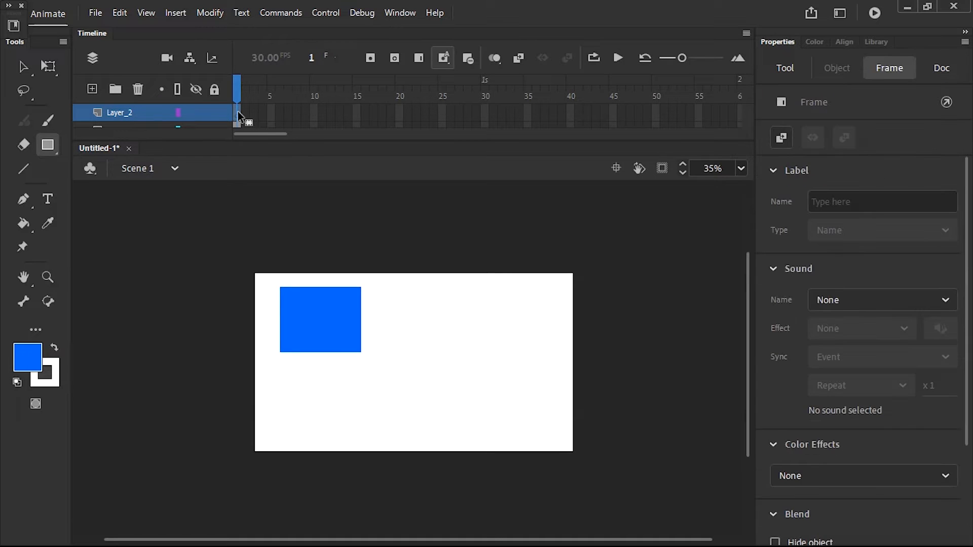
click(50, 149)
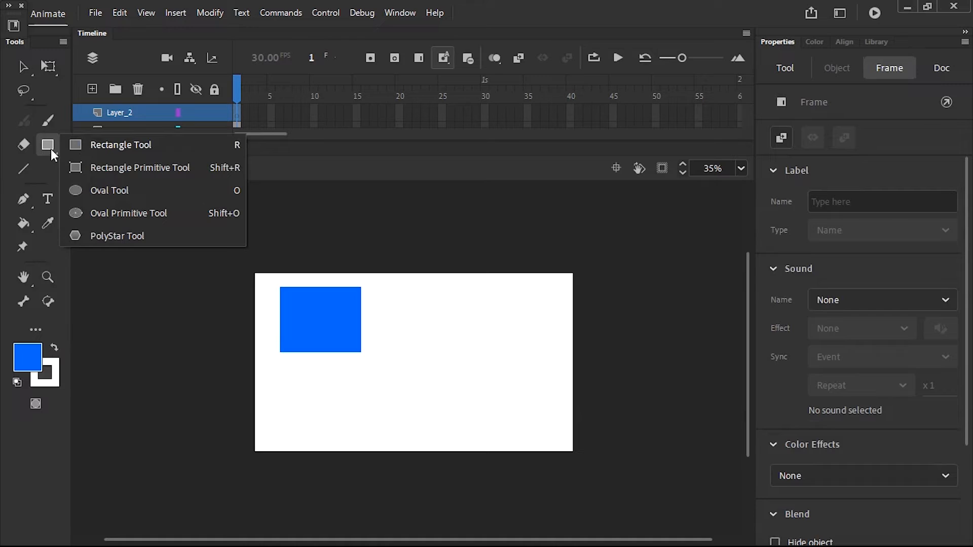
click(114, 237)
drag(419, 319, 450, 350)
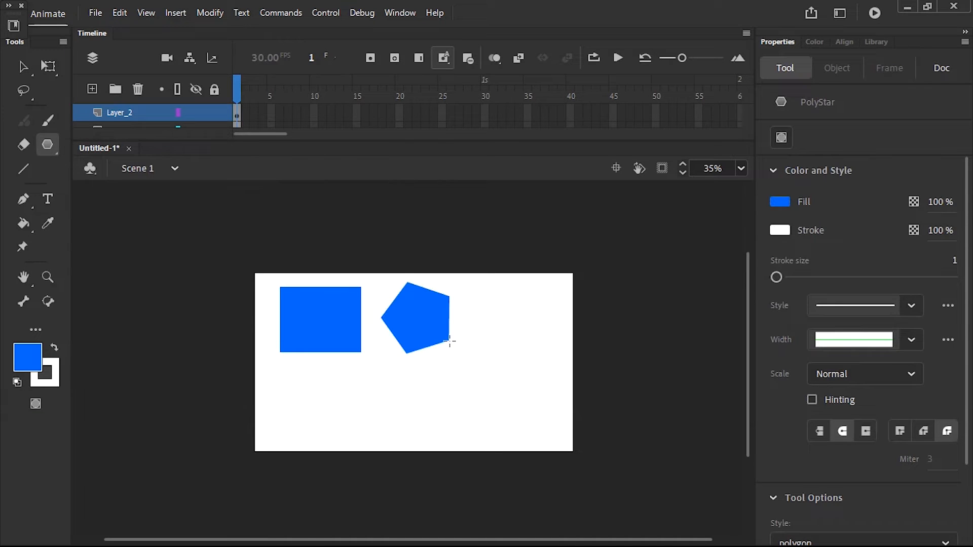
Step: Move the pentagon's fill to the left so that it overlaps the blue rectangle
click(23, 66)
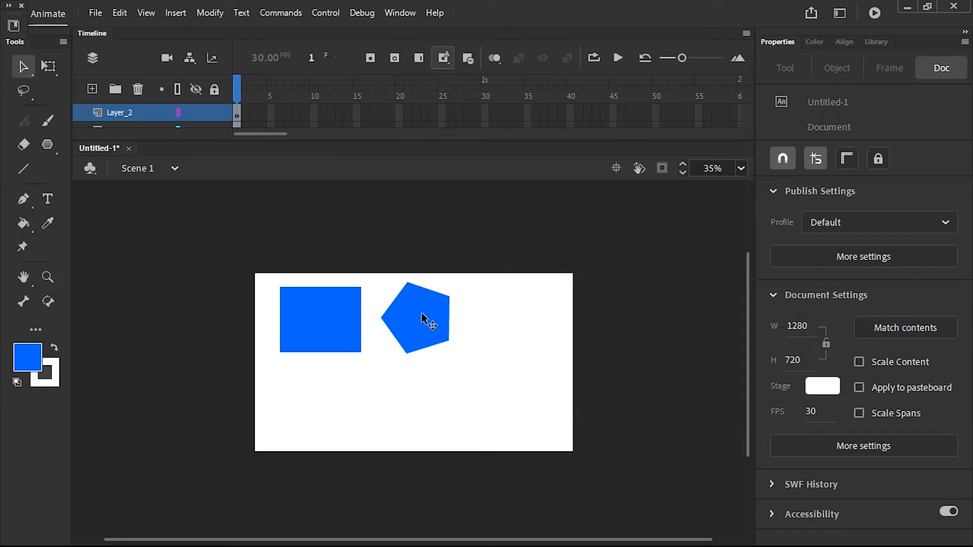
drag(421, 314, 404, 340)
key(ctrl+z)
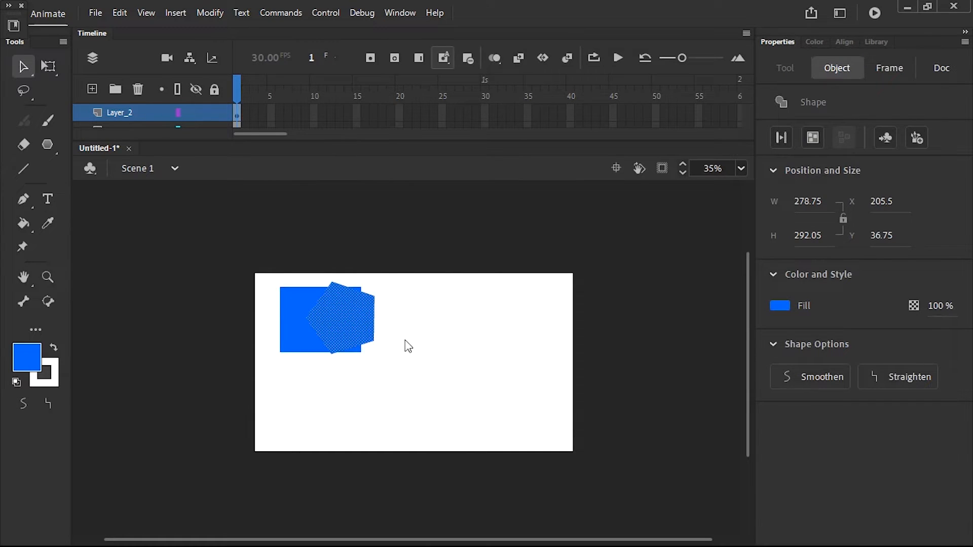
Step: Select the blue rectangle and the pentagon with their outlines on both layers and delete them from the stage
click(238, 115)
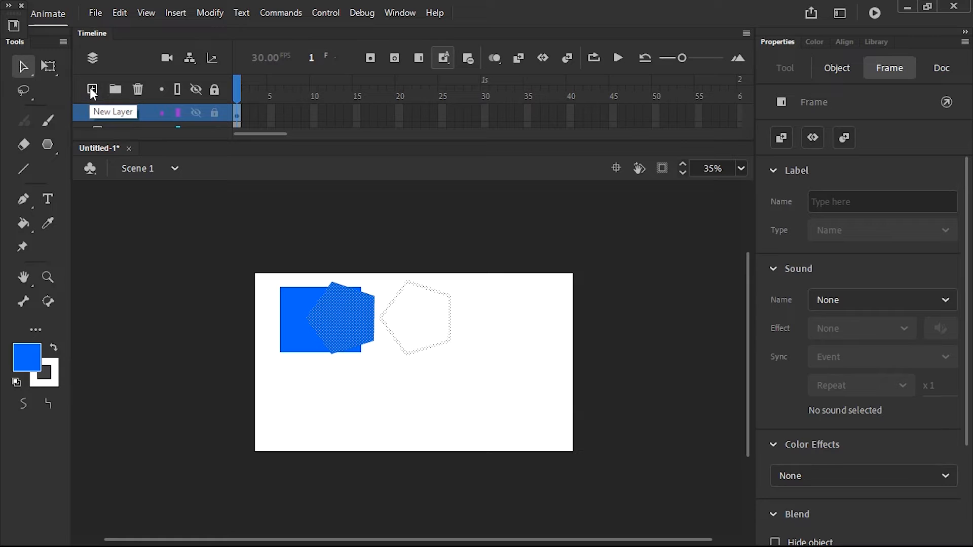
drag(250, 249, 496, 394)
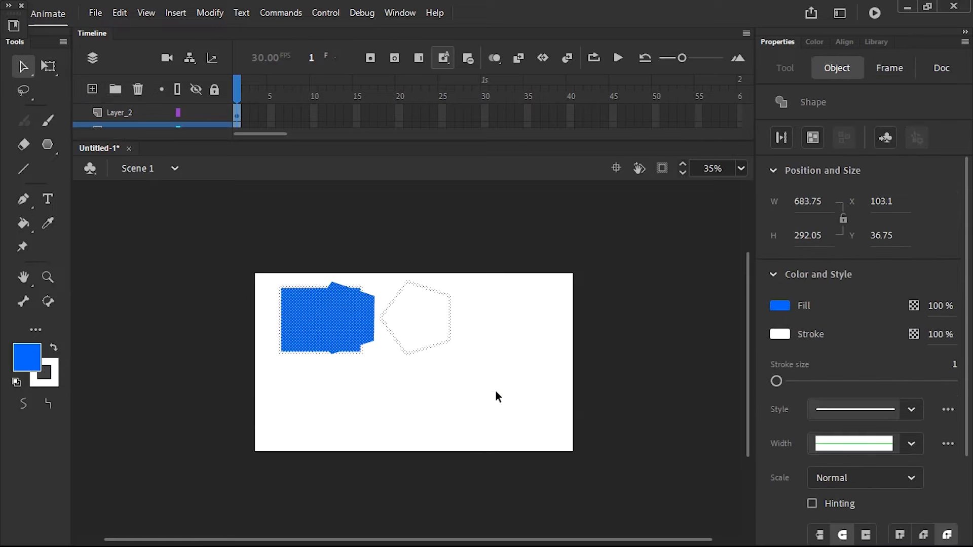
key(Delete)
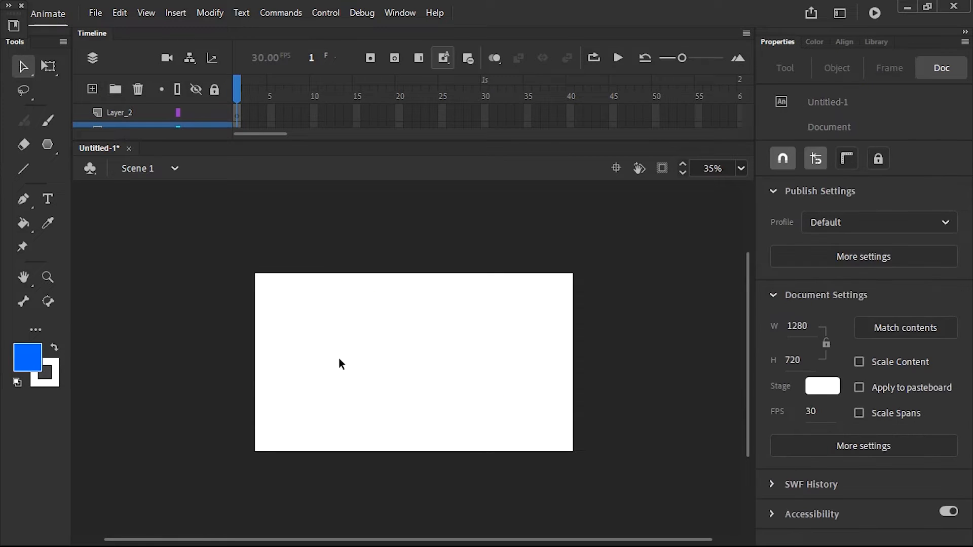
Step: Draw a blue rectangle with a white stroke, about 501 by 427 px, on Layer_1 in the stage's left half
click(44, 147)
click(73, 146)
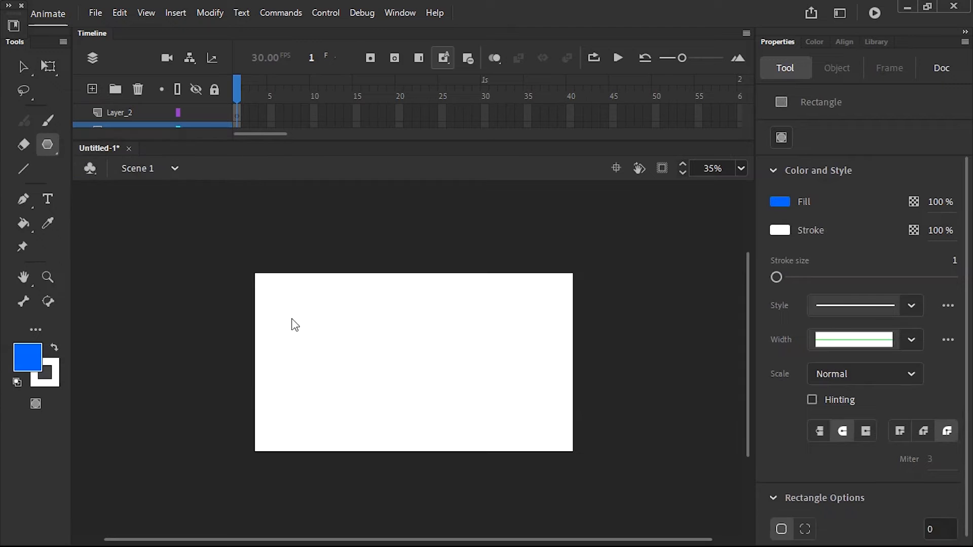
drag(295, 296, 418, 400)
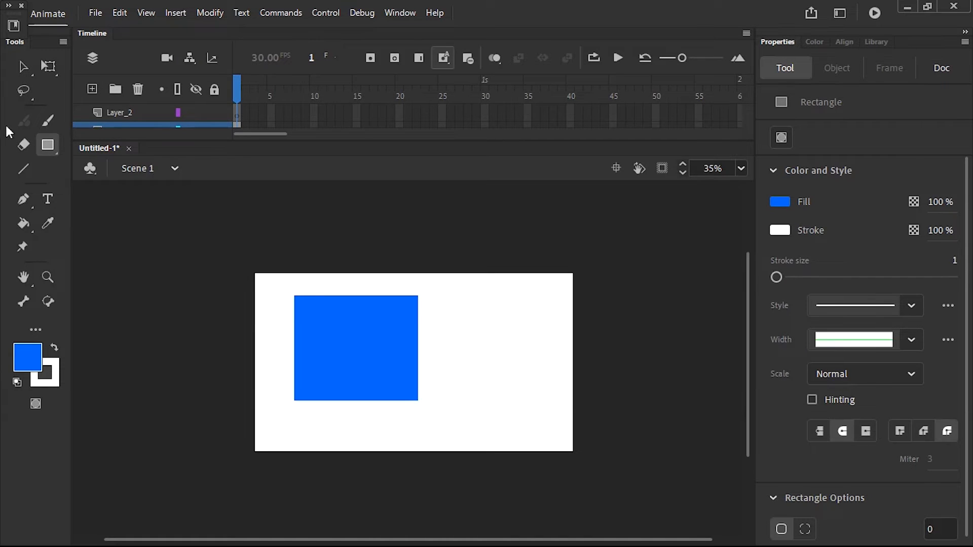
Step: Delete the empty Layer_2 from the timeline
click(23, 67)
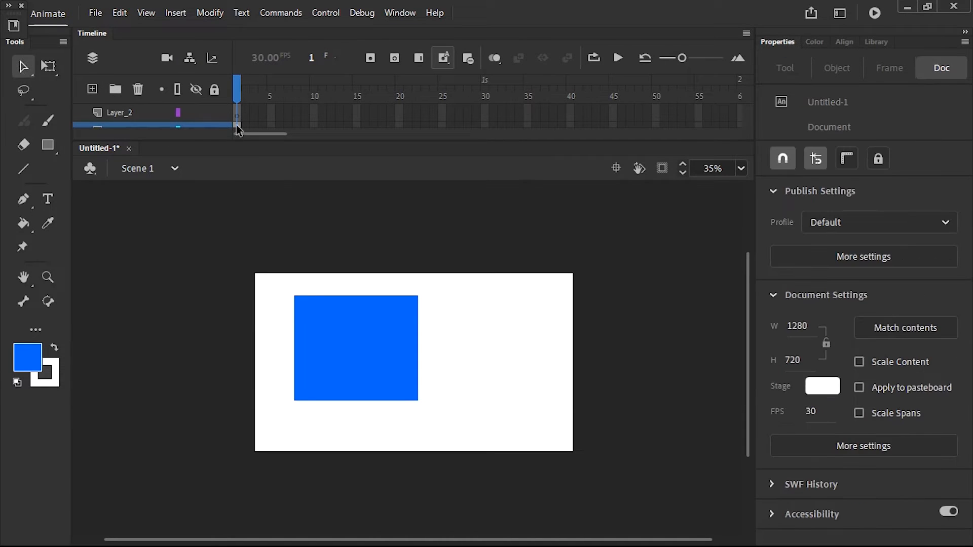
click(237, 126)
click(116, 111)
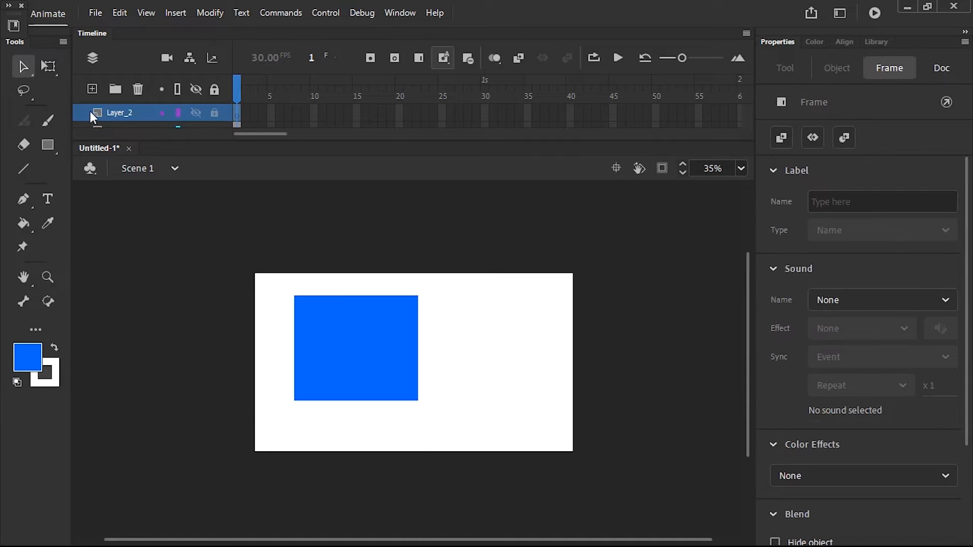
click(138, 90)
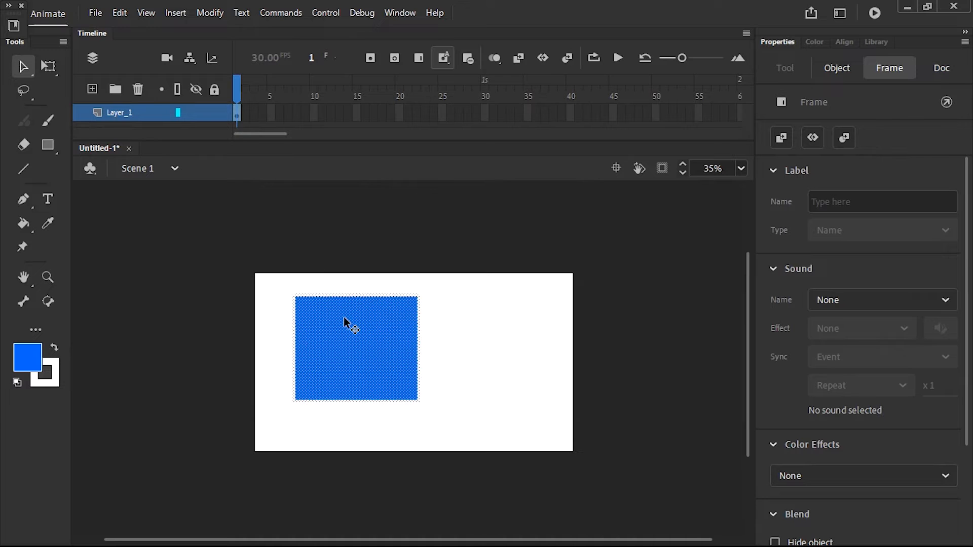
Step: Move only the blue rectangle's fill left off its outline, select all contents of frame 1, and undo the move
scroll(328, 330, up, 1)
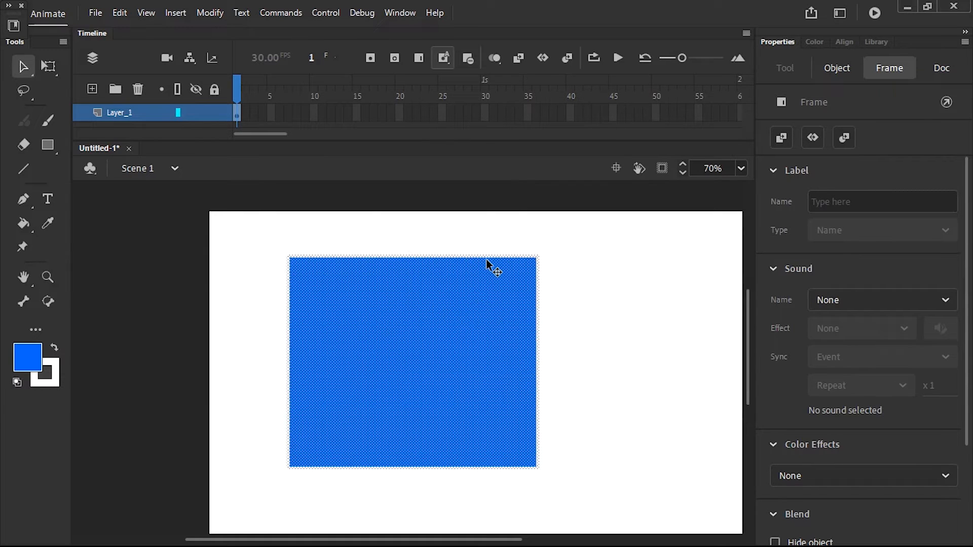
click(412, 325)
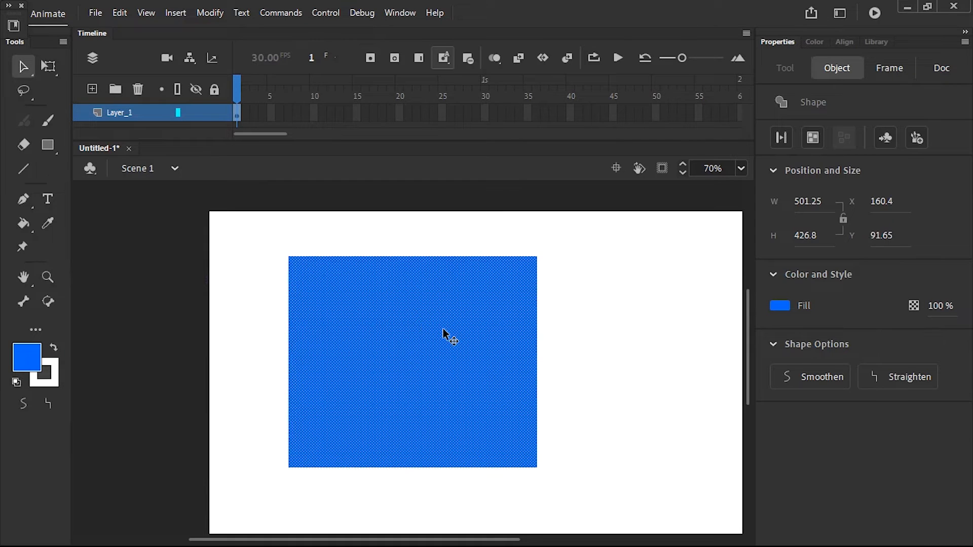
drag(452, 339, 152, 312)
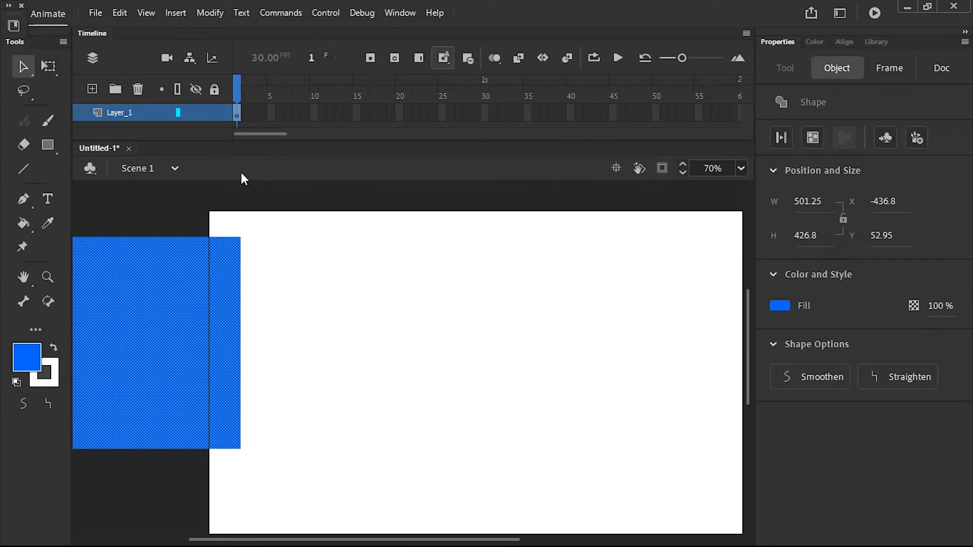
click(236, 112)
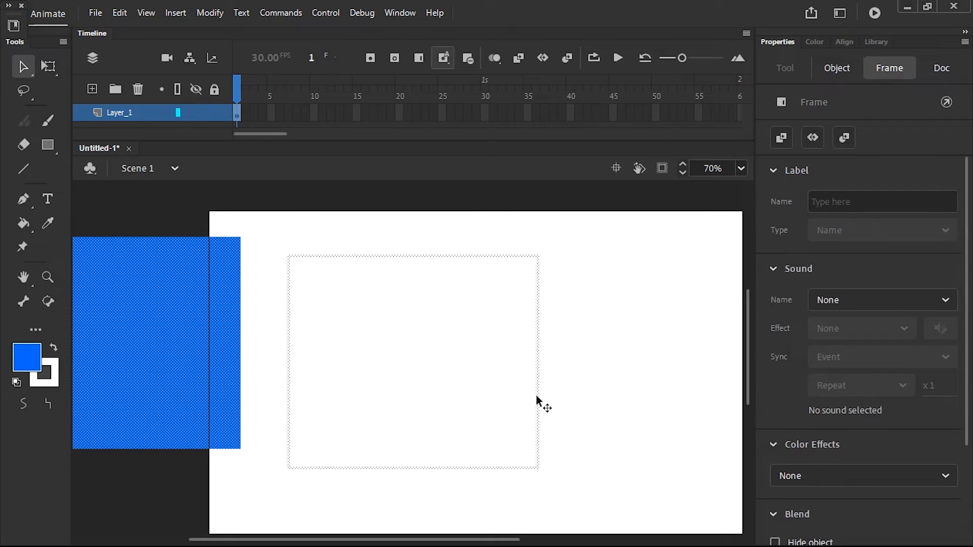
key(ctrl+z)
key(ctrl+z)
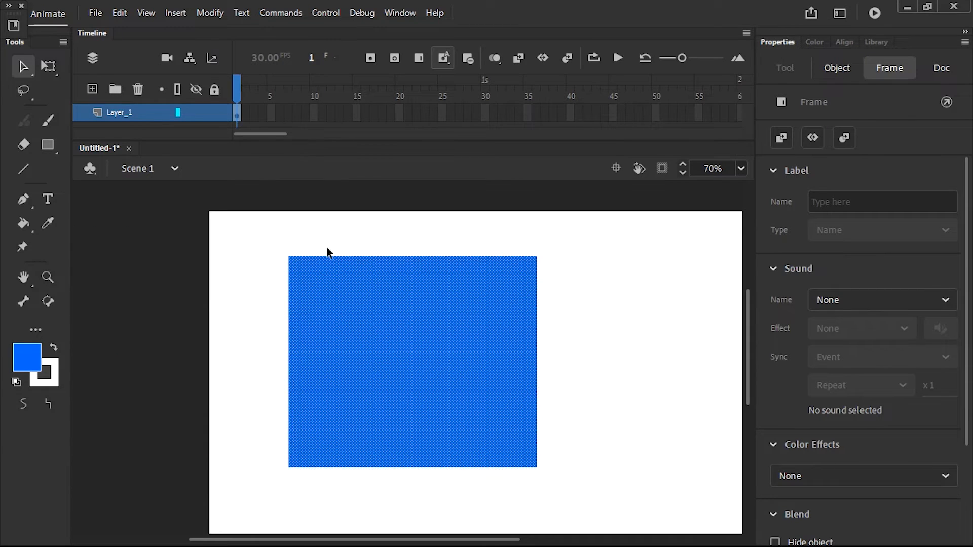
Step: Select the whole rectangle and set its fill to orange and its stroke to lime green (#99FF00)
drag(241, 229, 636, 512)
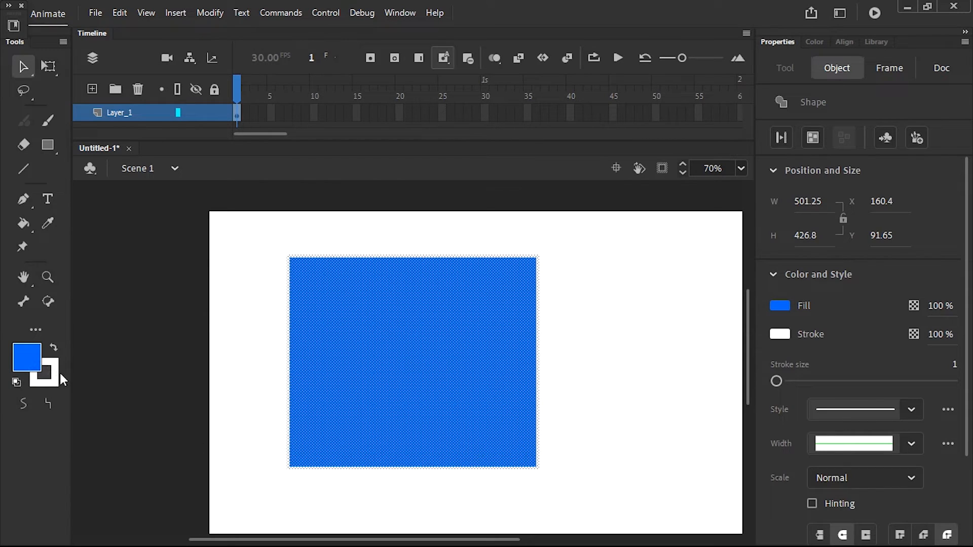
click(28, 354)
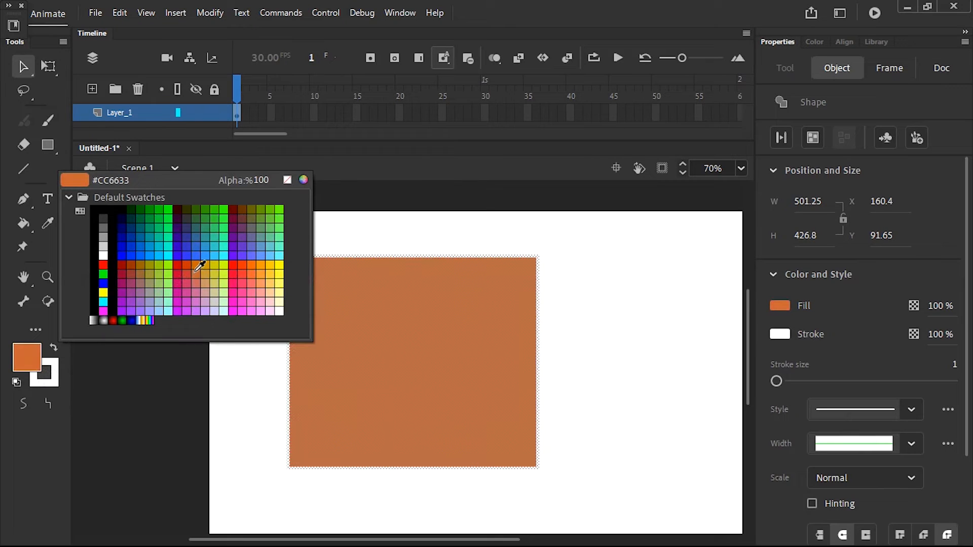
click(195, 267)
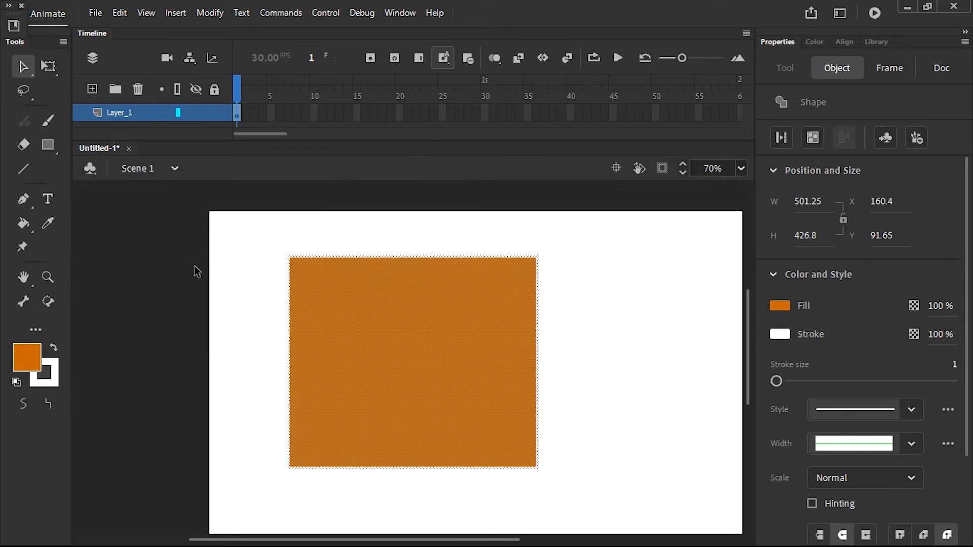
click(55, 383)
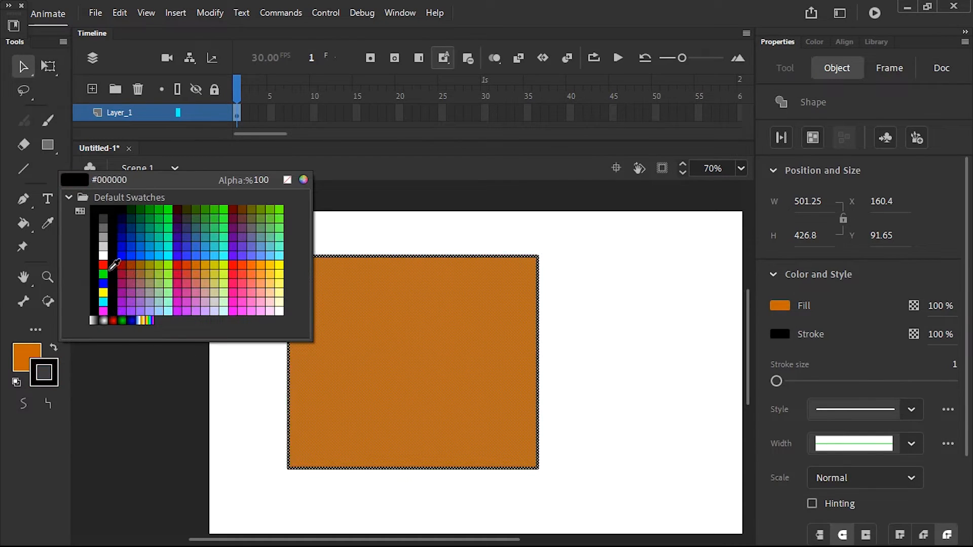
click(167, 262)
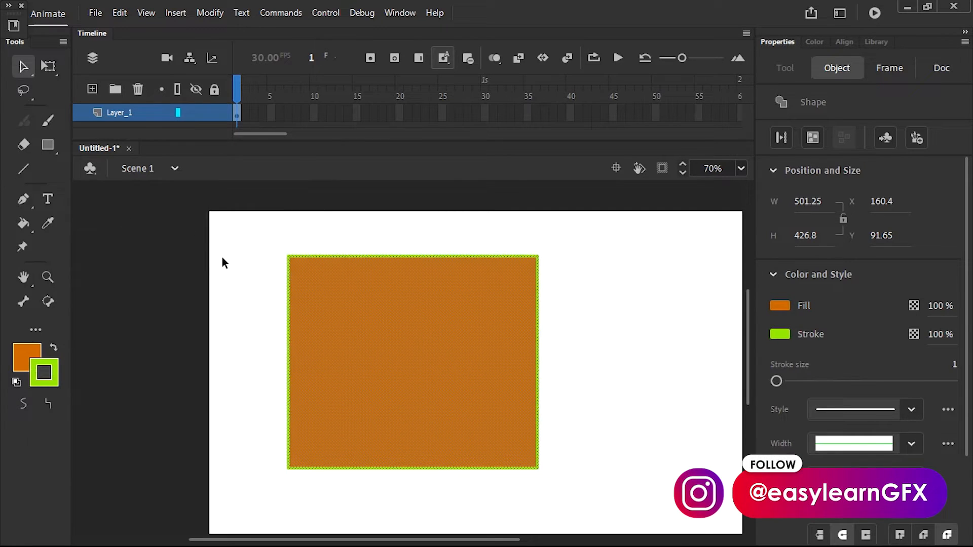
click(240, 268)
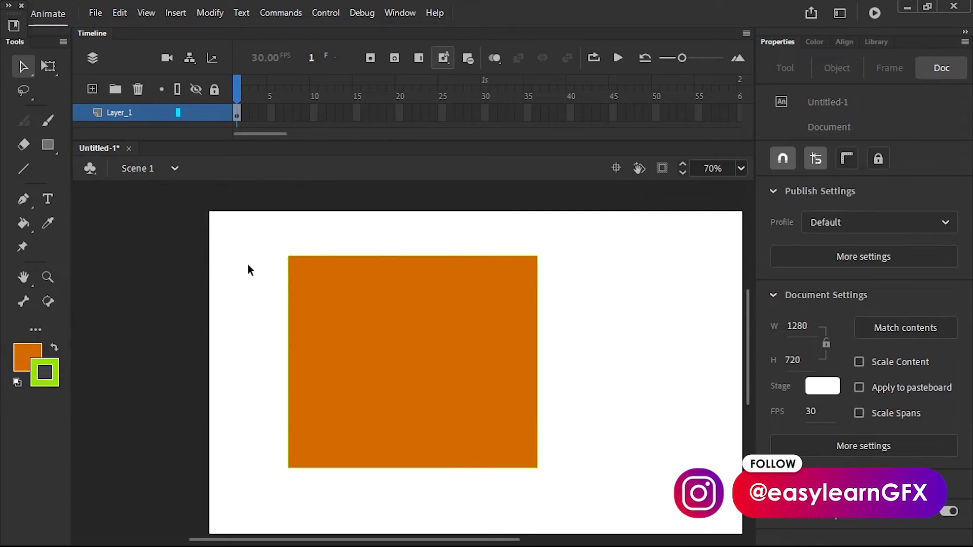
Step: Select the rectangle's fill and stroke together and move them to about X 304, Y 95
click(21, 70)
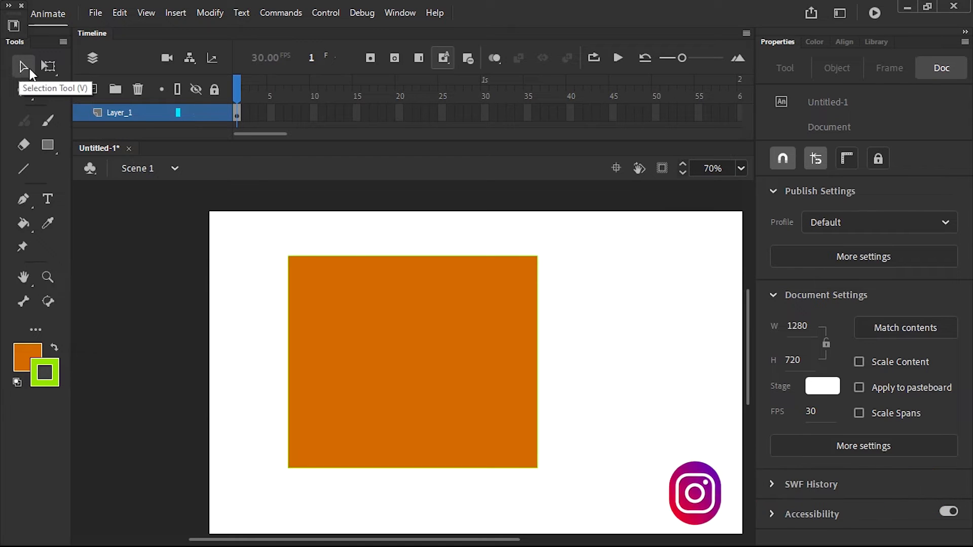
drag(252, 243, 582, 486)
drag(457, 356, 332, 340)
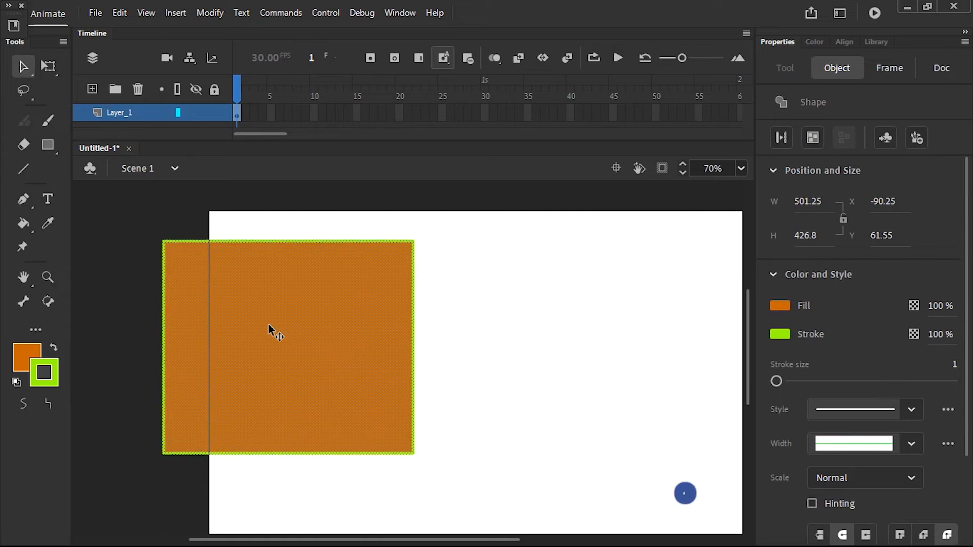
drag(272, 330, 467, 346)
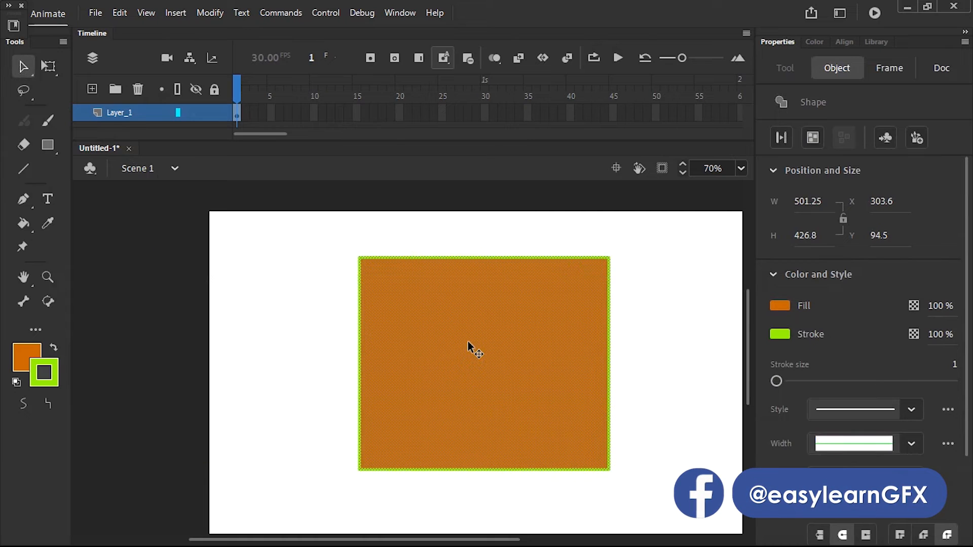
click(300, 281)
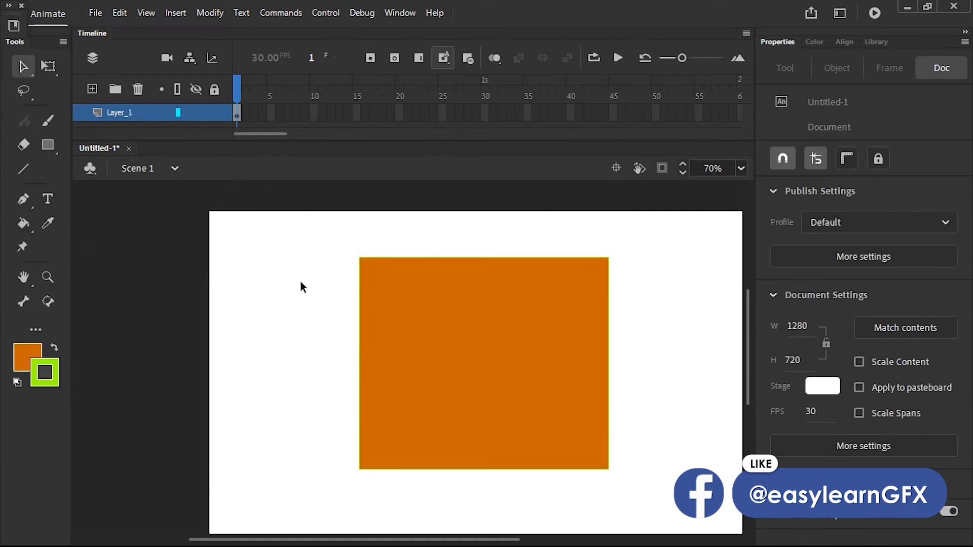
Step: Move only the orange fill left, away from its green outline, and undo the move
click(450, 320)
drag(480, 330, 204, 330)
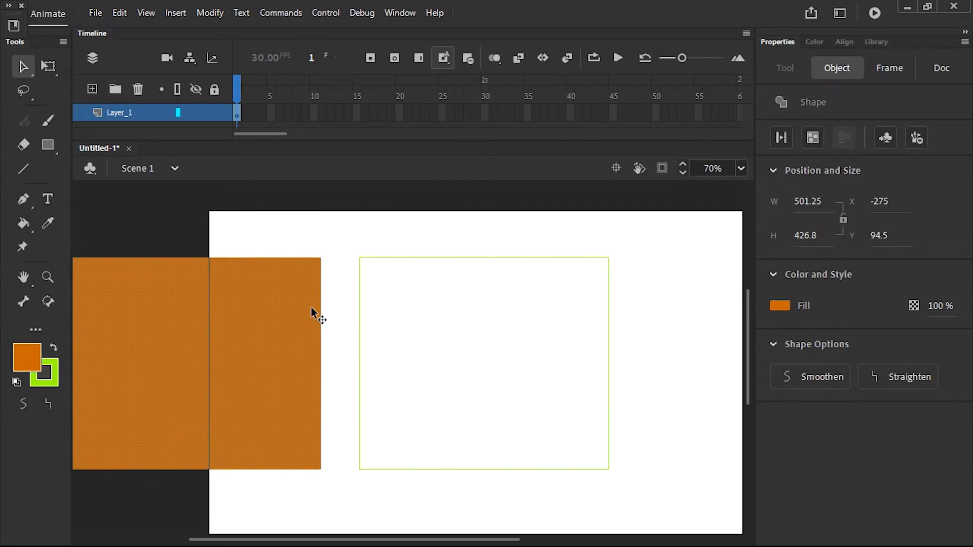
key(ctrl+z)
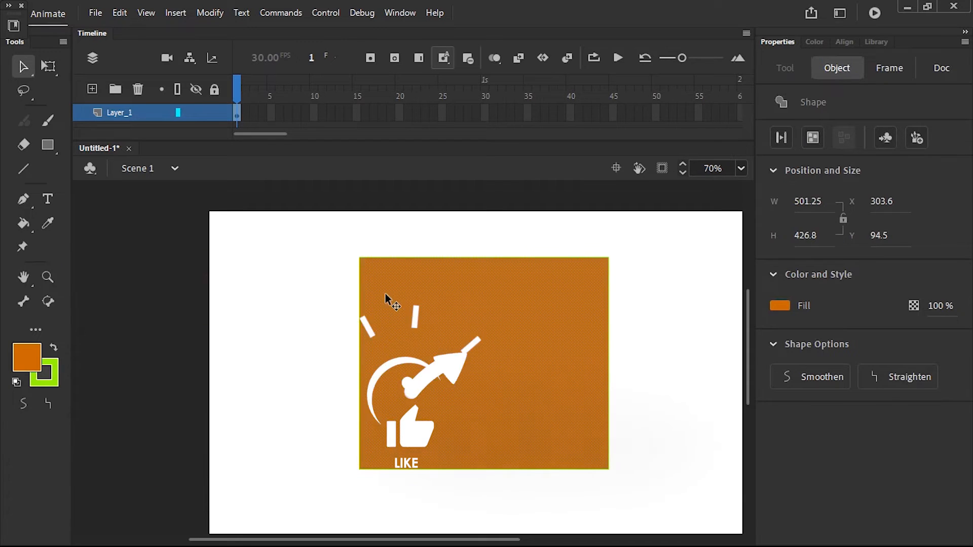
Step: Select the whole rectangle through frame 1 and move it to about X 87, Y 52
click(236, 112)
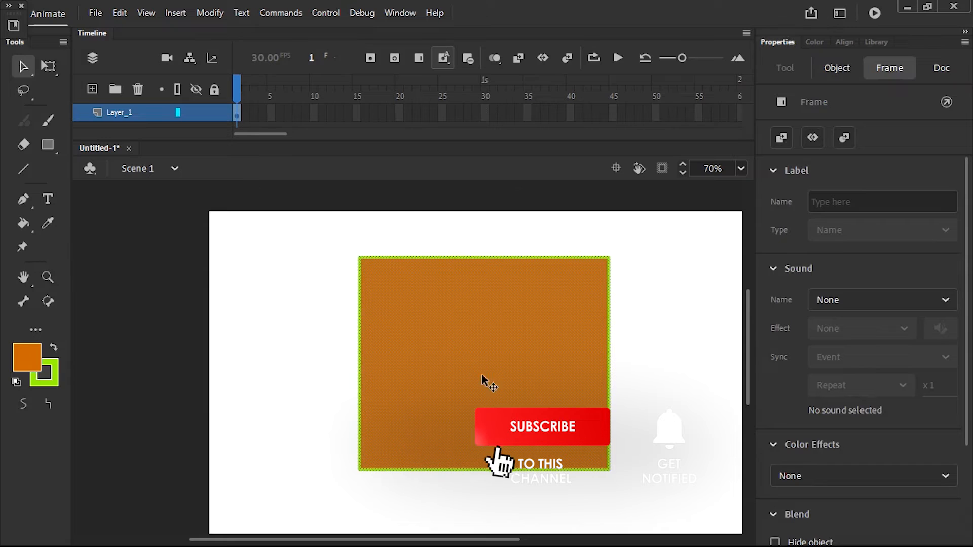
drag(487, 382, 361, 359)
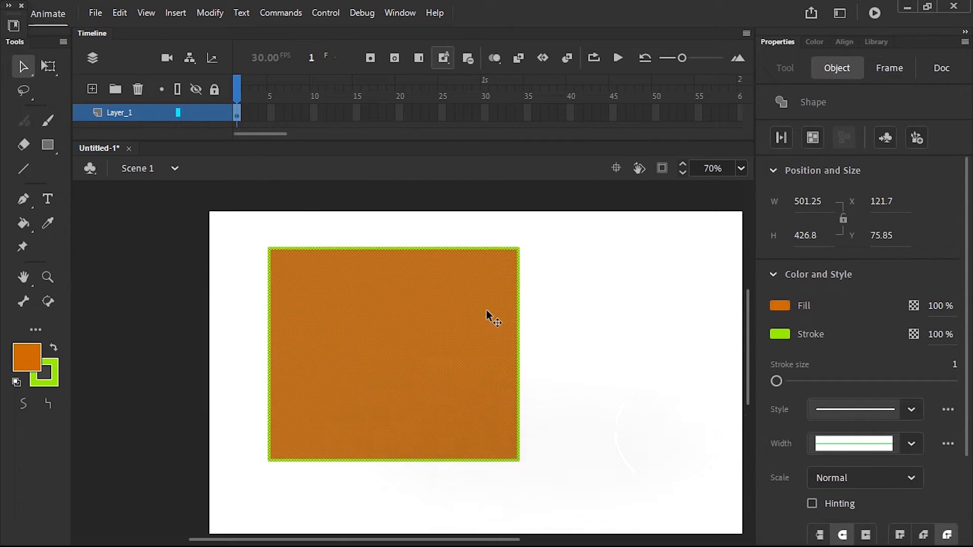
key(ctrl+z)
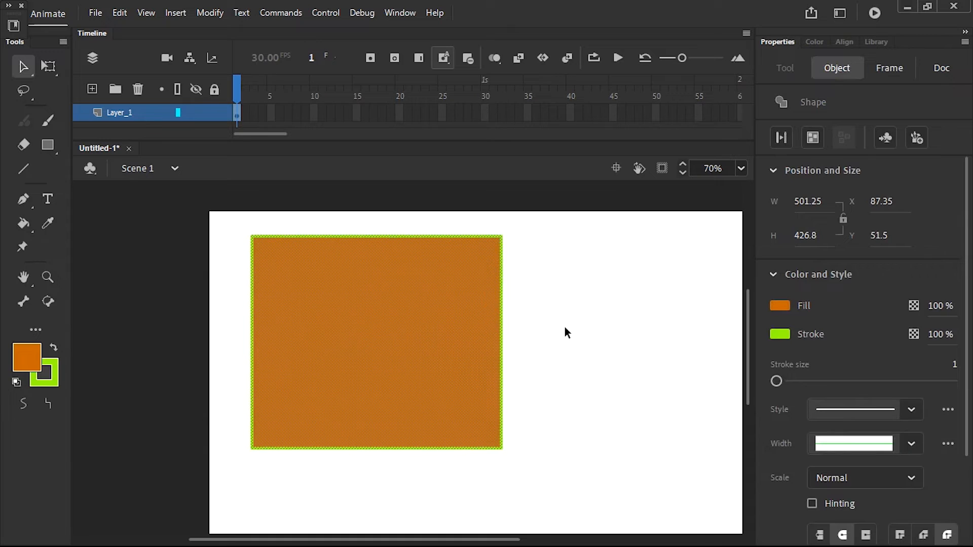
click(564, 327)
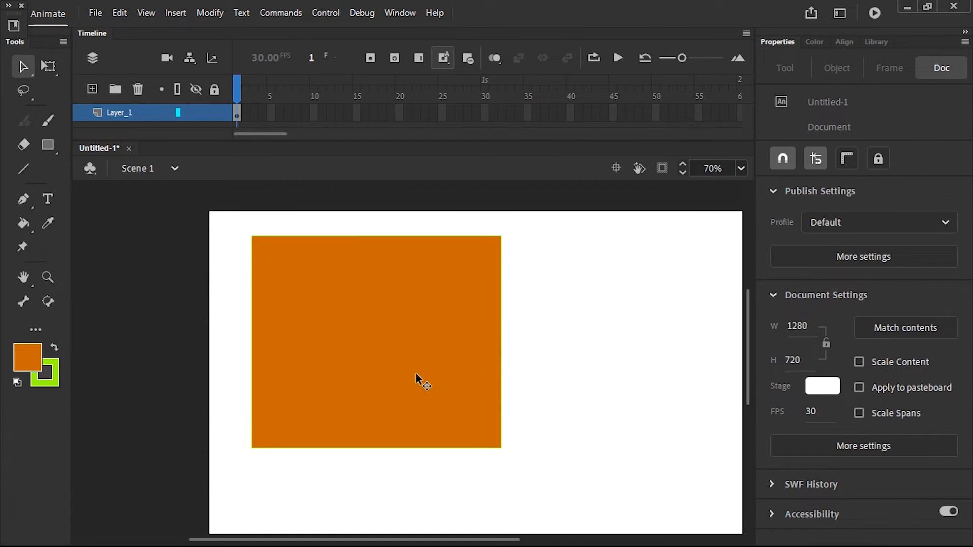
Step: Select the rectangle's fill together with its outline and set the stroke colour to none
double_click(373, 308)
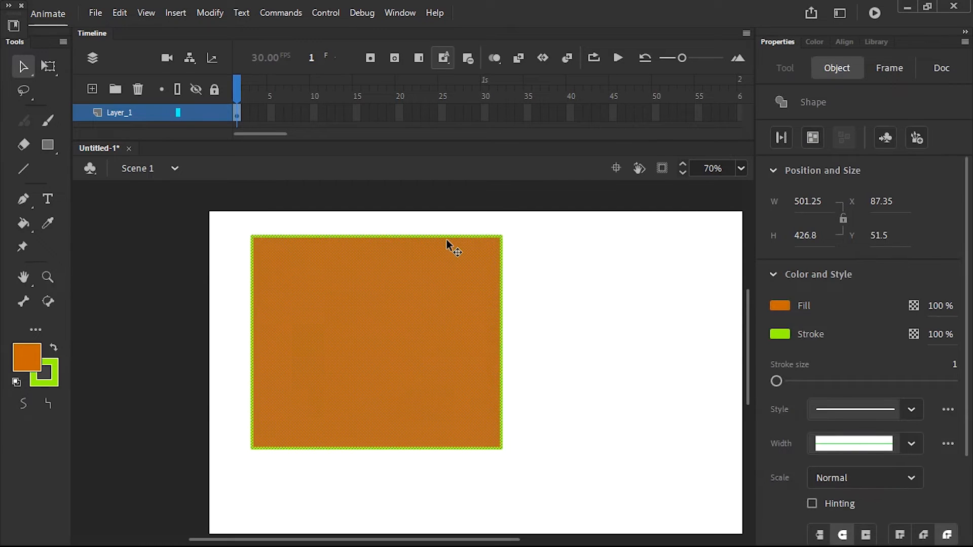
click(56, 379)
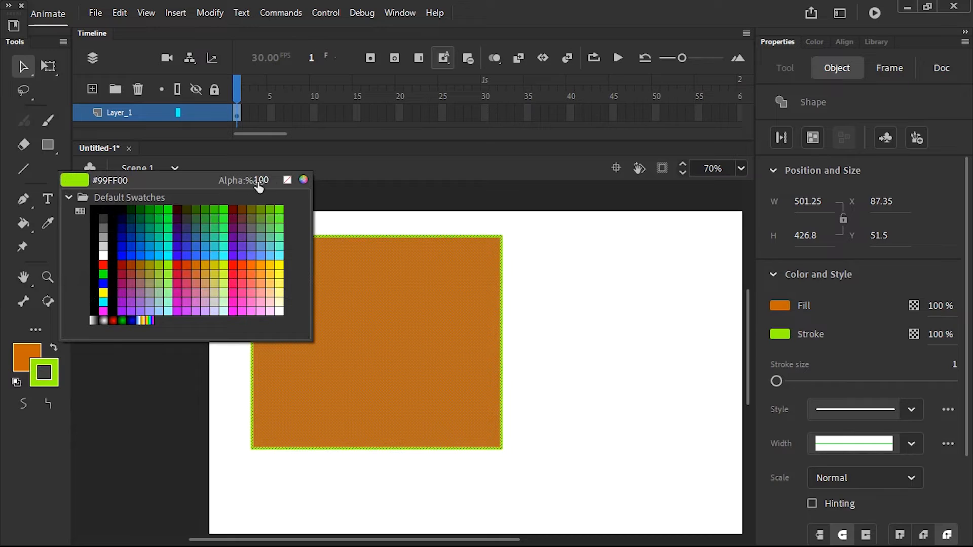
click(288, 180)
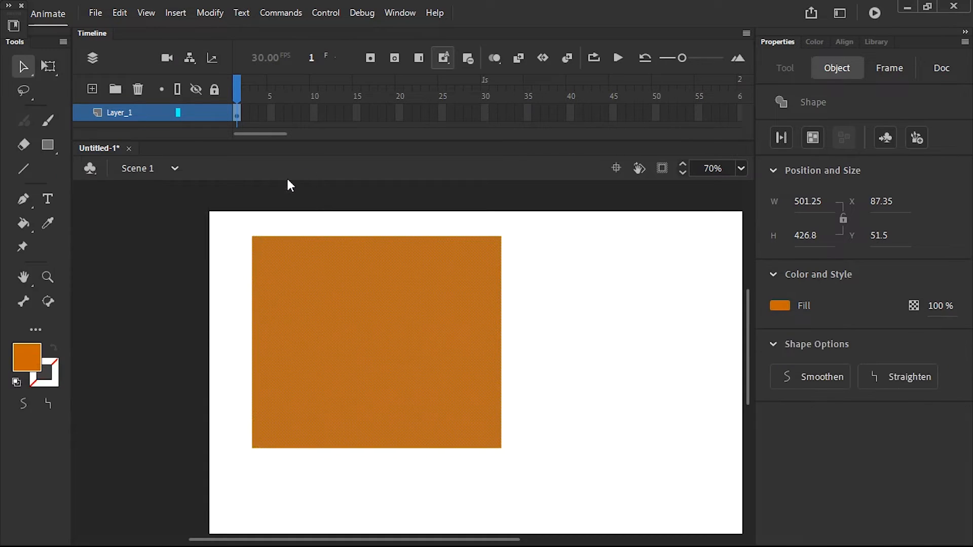
click(182, 296)
Step: Delete the orange rectangle and draw a smaller orange one without a stroke in the stage's upper left area
click(364, 326)
key(Delete)
click(53, 147)
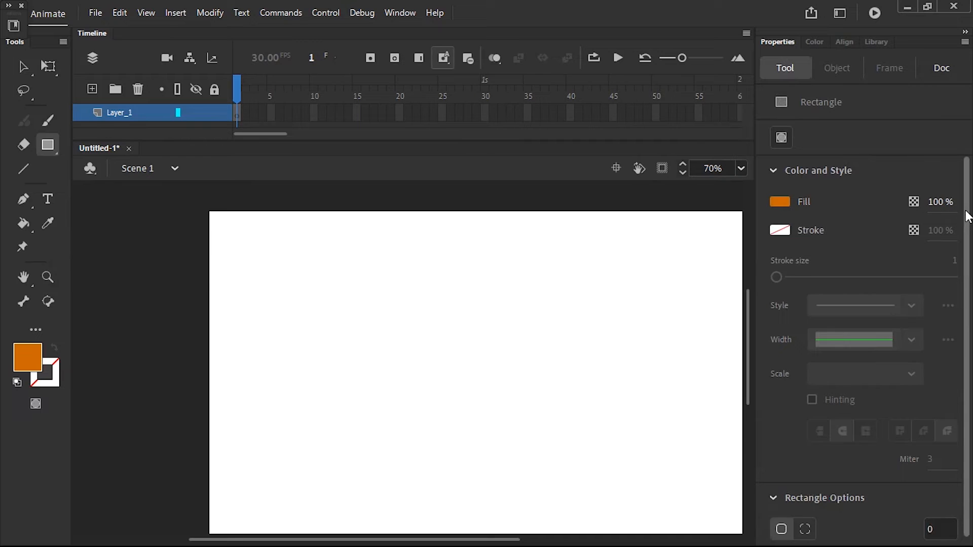
drag(966, 211, 971, 184)
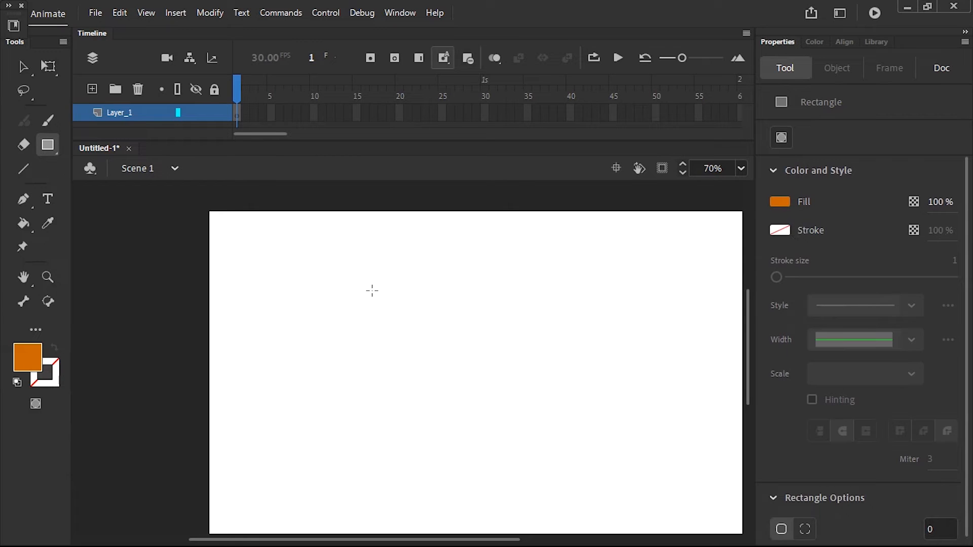
mouse_move(302, 279)
mouse_down()
mouse_move(337, 311)
mouse_move(470, 381)
mouse_up()
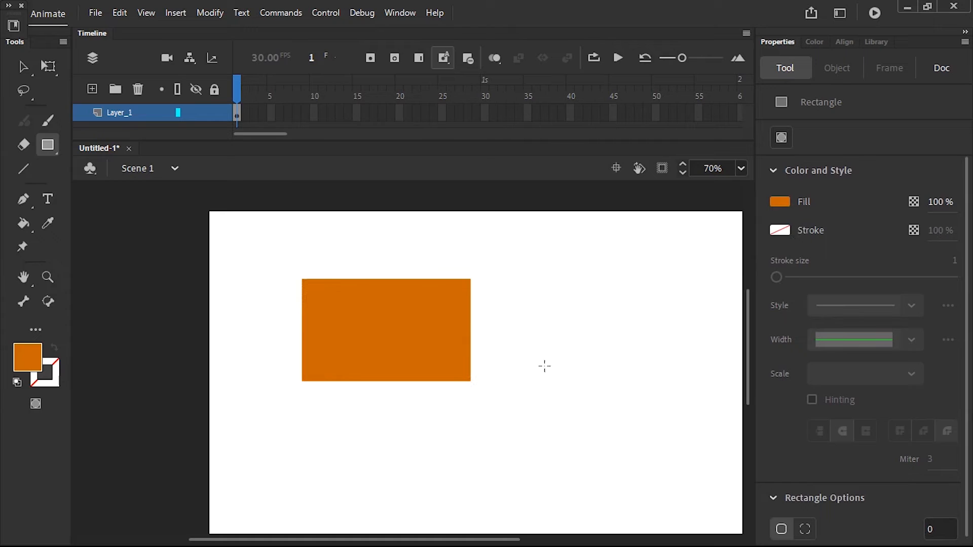
Step: Select the orange rectangle, set its width to 325 and X to 187, and change its fill to dark green
drag(23, 71, 83, 65)
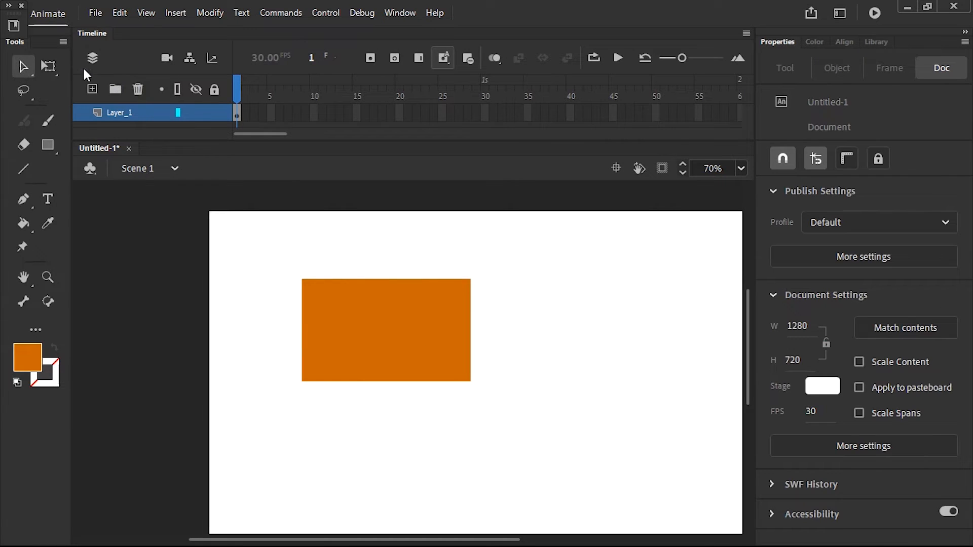
click(393, 322)
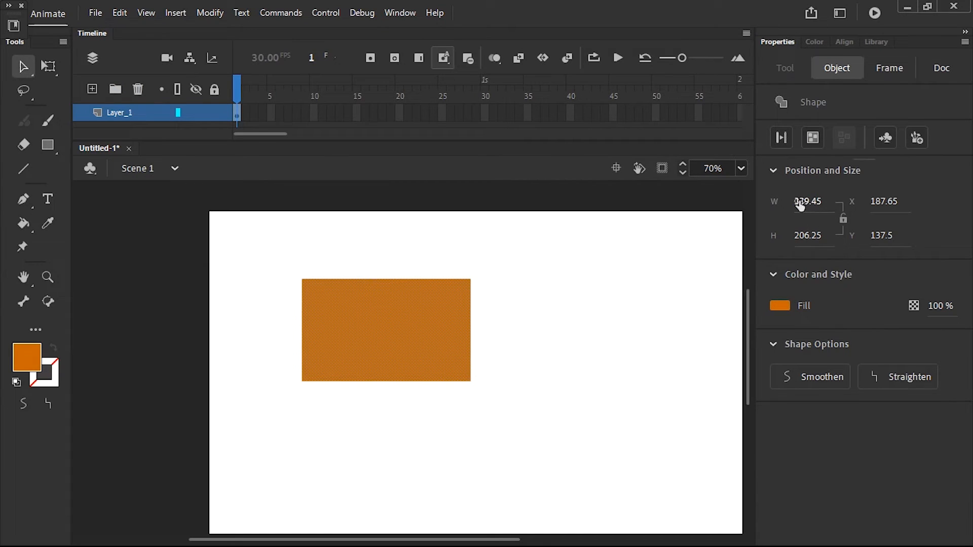
mouse_move(806, 203)
mouse_down()
mouse_move(822, 201)
mouse_move(787, 203)
mouse_move(803, 202)
mouse_move(794, 209)
mouse_up()
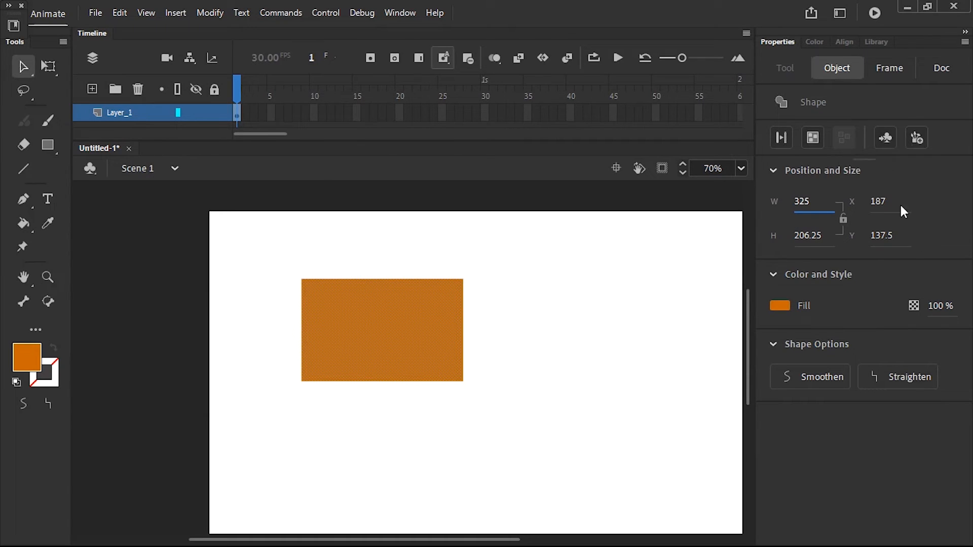
click(780, 305)
click(650, 360)
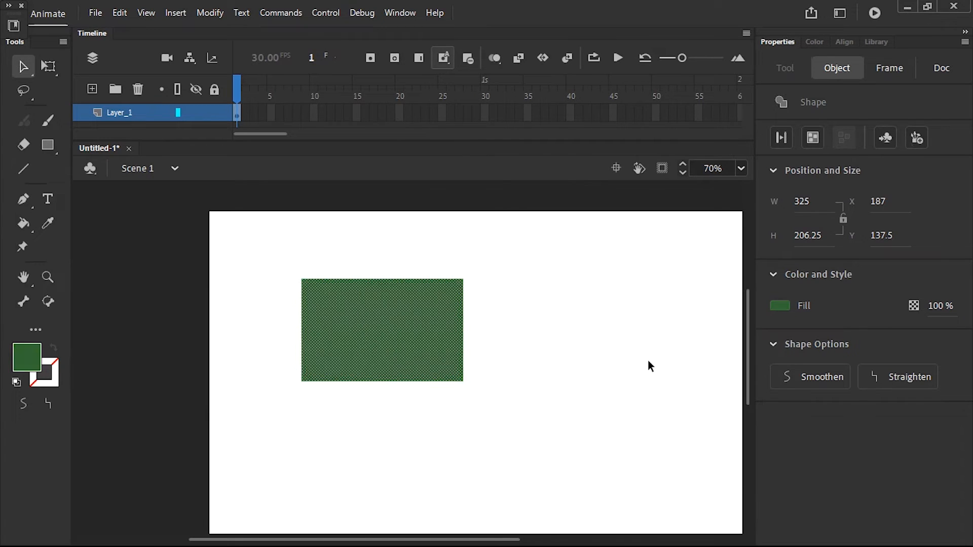
Step: Collapse the shape's Color and Style properties, and collapse and reopen its Shape Options
click(774, 276)
click(773, 276)
click(773, 276)
click(772, 276)
click(772, 276)
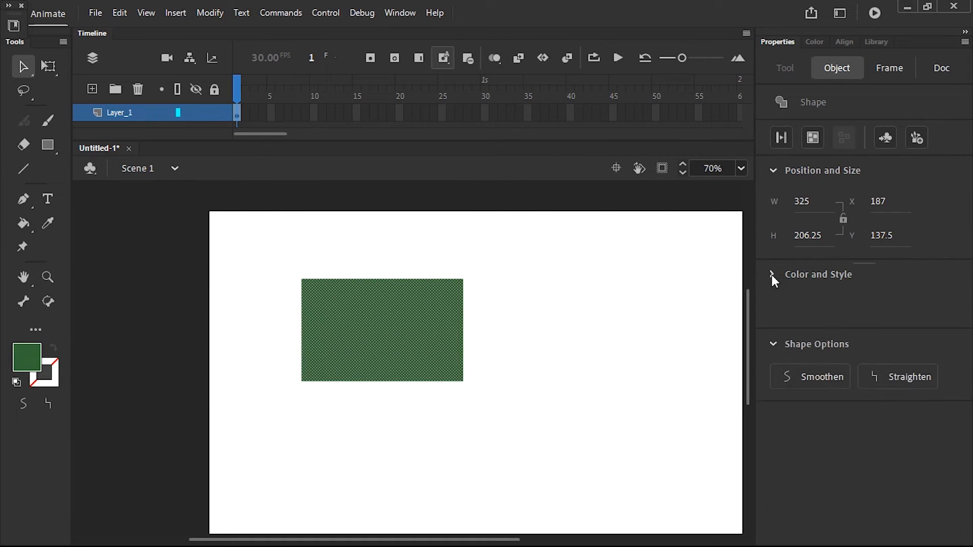
click(772, 303)
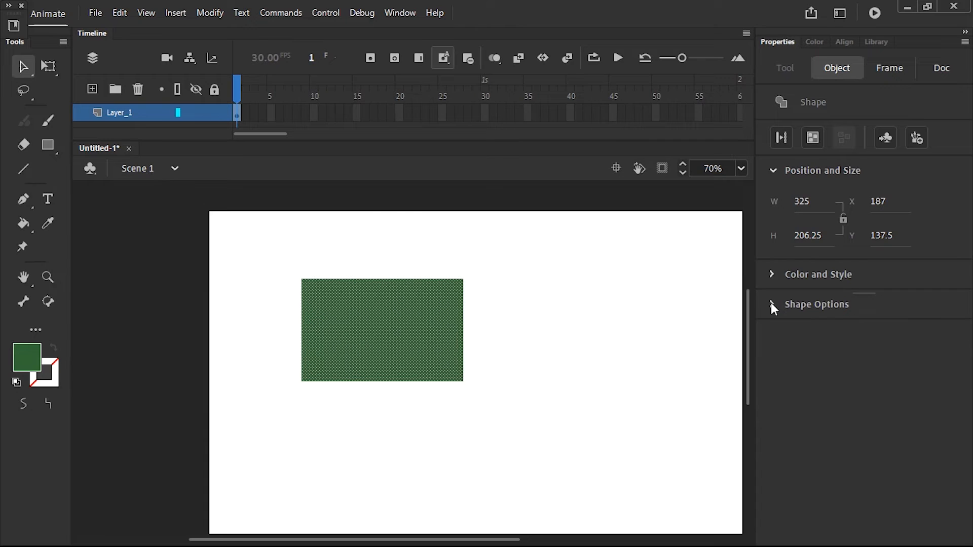
click(772, 303)
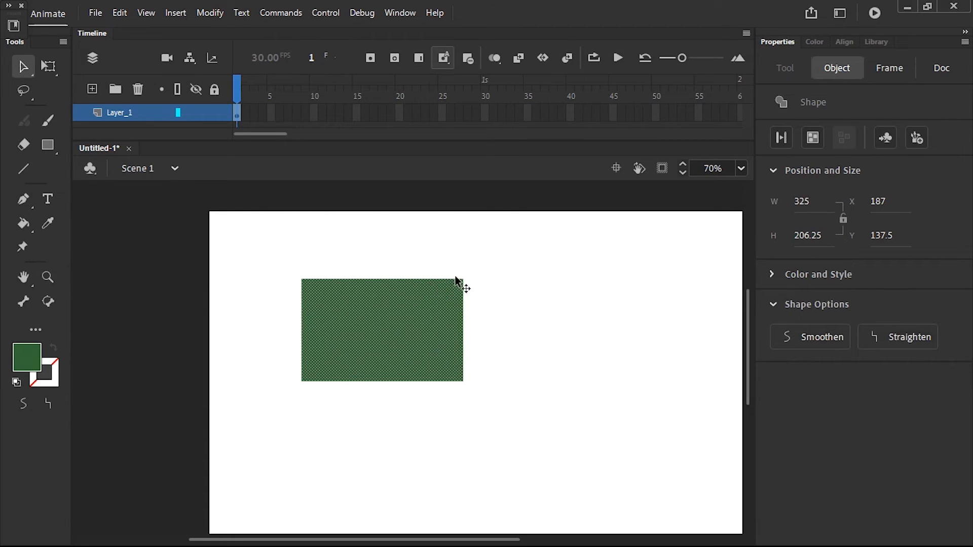
Step: Set the Rectangle tool's corner radius to 20 and draw a rounded green rectangle just right of the existing one
key(r)
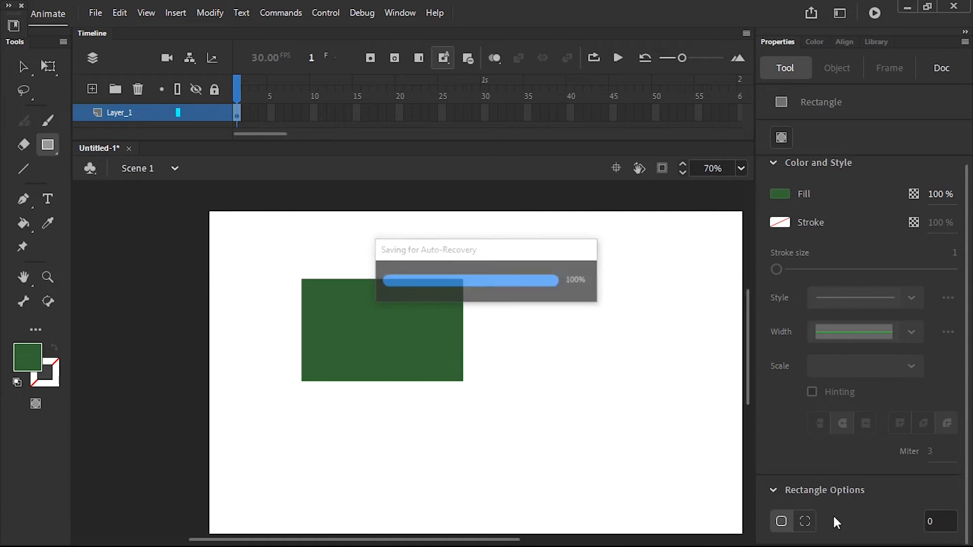
click(926, 521)
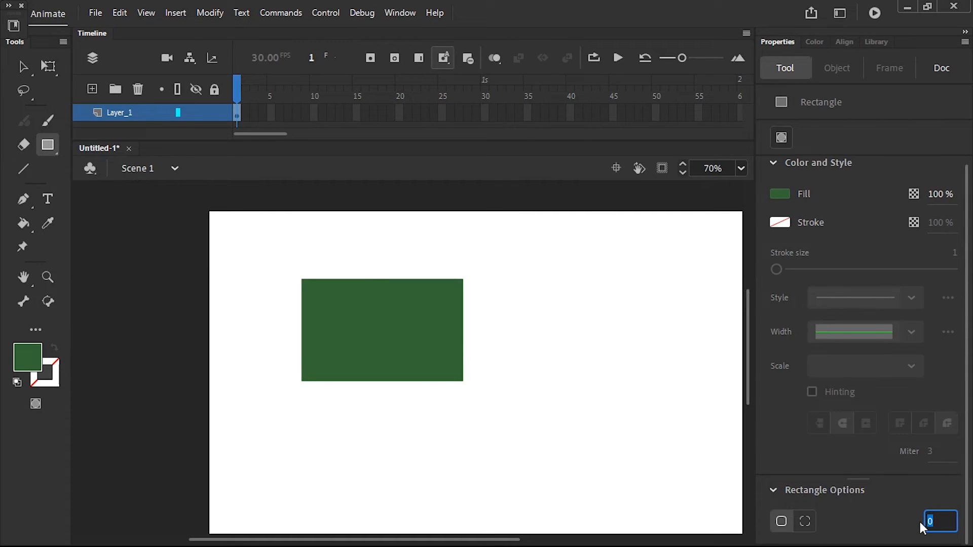
text(20)
drag(479, 276, 634, 381)
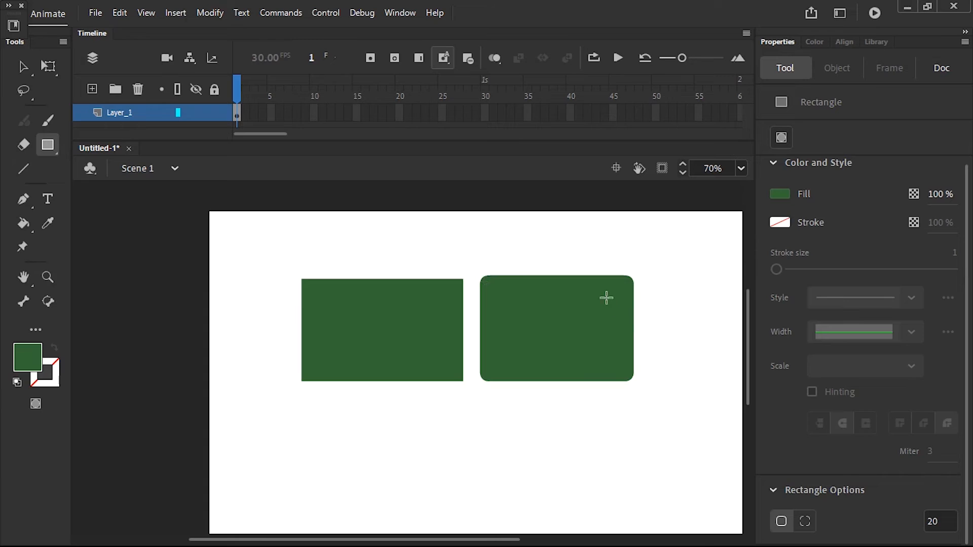
Step: Delete both green rectangles and draw a new rounded one in the stage's upper left area
click(23, 66)
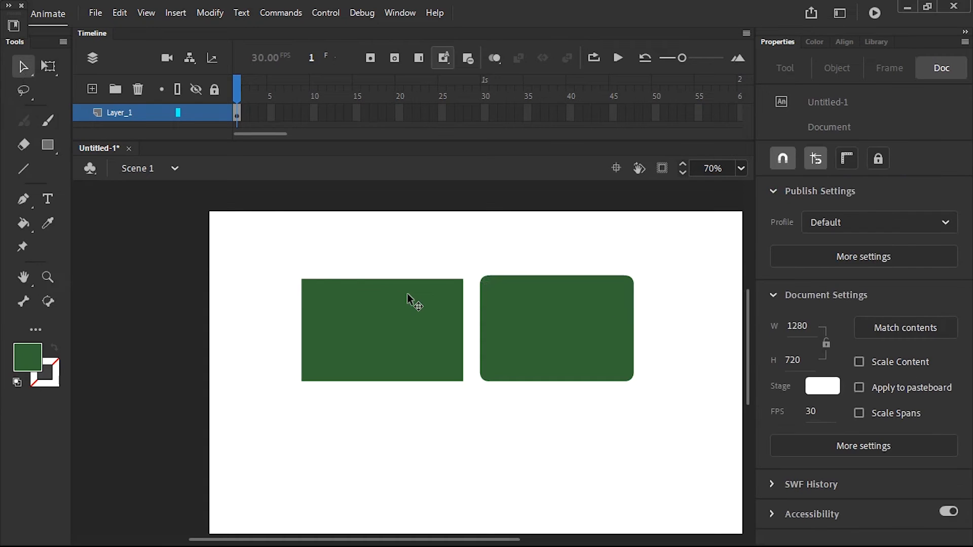
drag(255, 251, 654, 434)
key(Delete)
key(r)
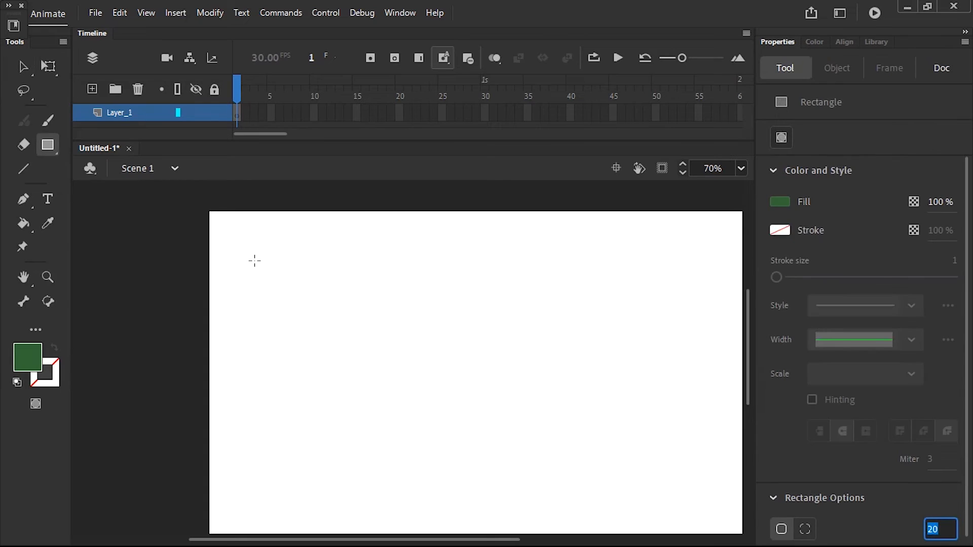
drag(249, 249, 421, 364)
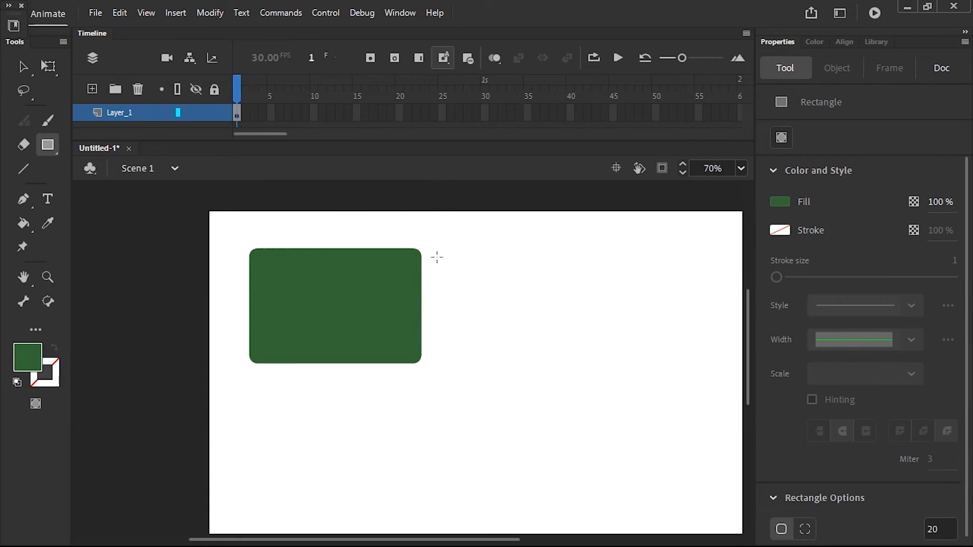
Step: Set the corner radius to 0 and draw a square-cornered rectangle about 342 by 241 right of the rounded one
drag(944, 528, 895, 527)
text(0)
key(Return)
drag(465, 255, 634, 374)
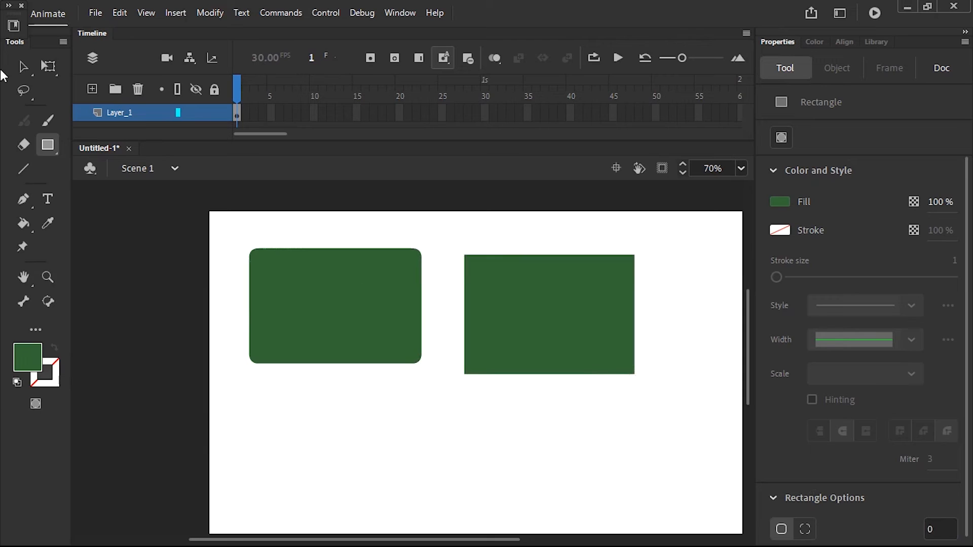
Step: Select the square-cornered rectangle's fill and set the stroke colour to dark red
click(23, 66)
mouse_move(446, 240)
mouse_down()
mouse_move(629, 400)
mouse_move(624, 391)
mouse_up()
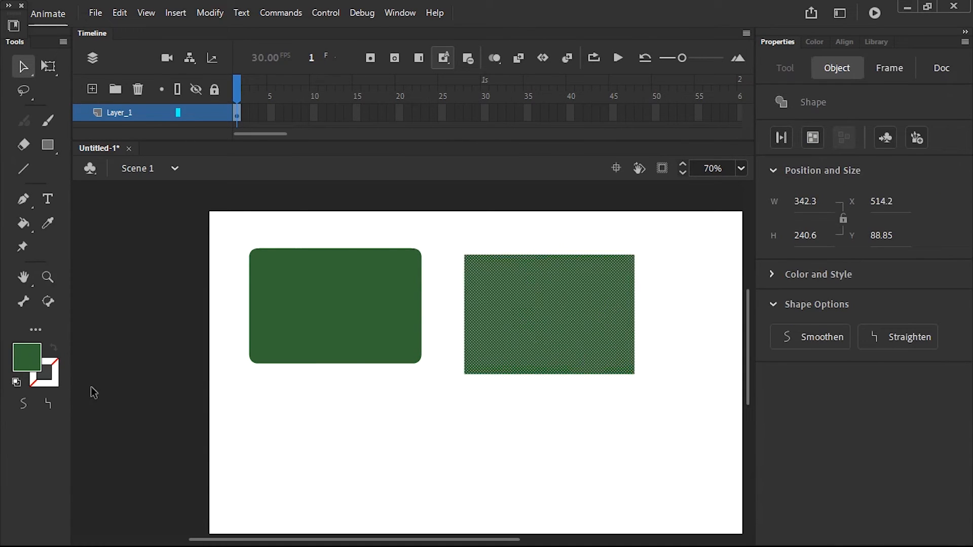
click(57, 378)
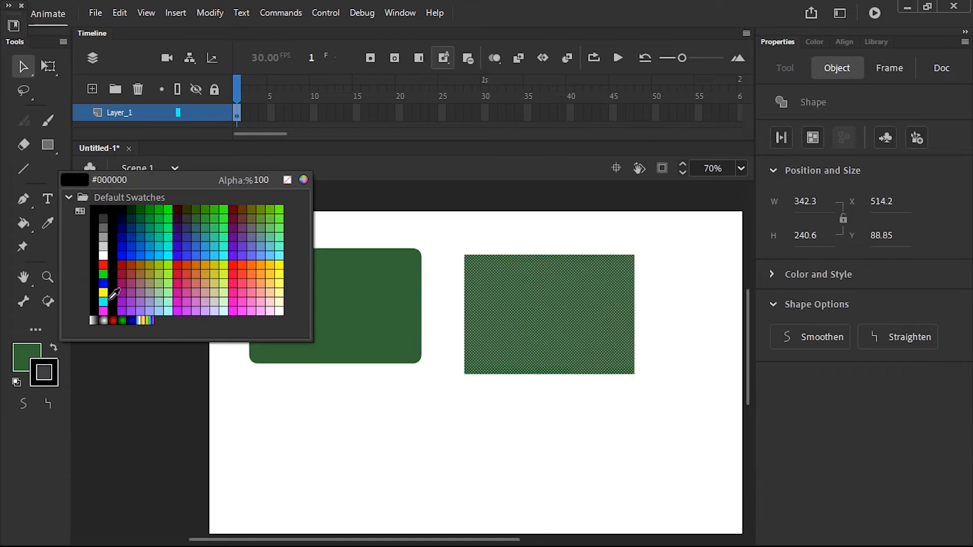
click(122, 263)
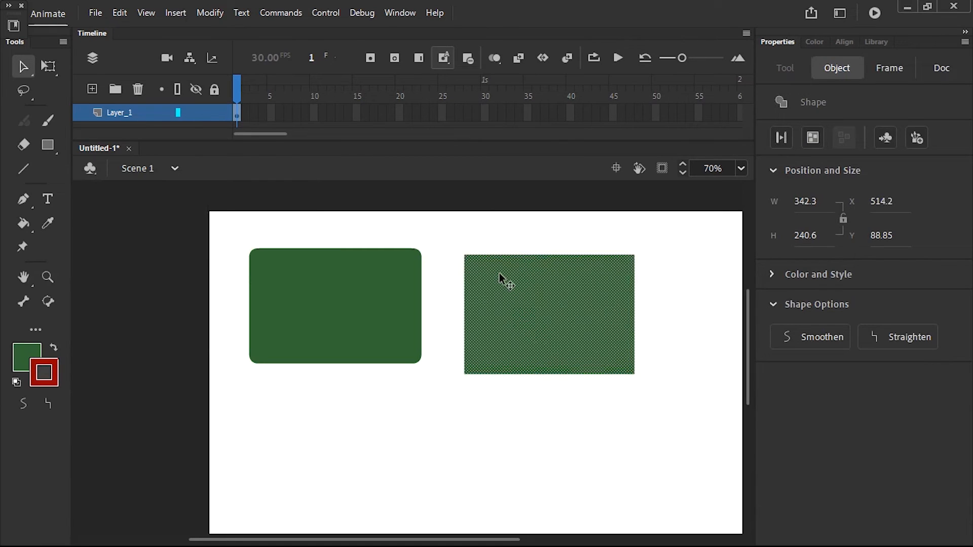
click(682, 402)
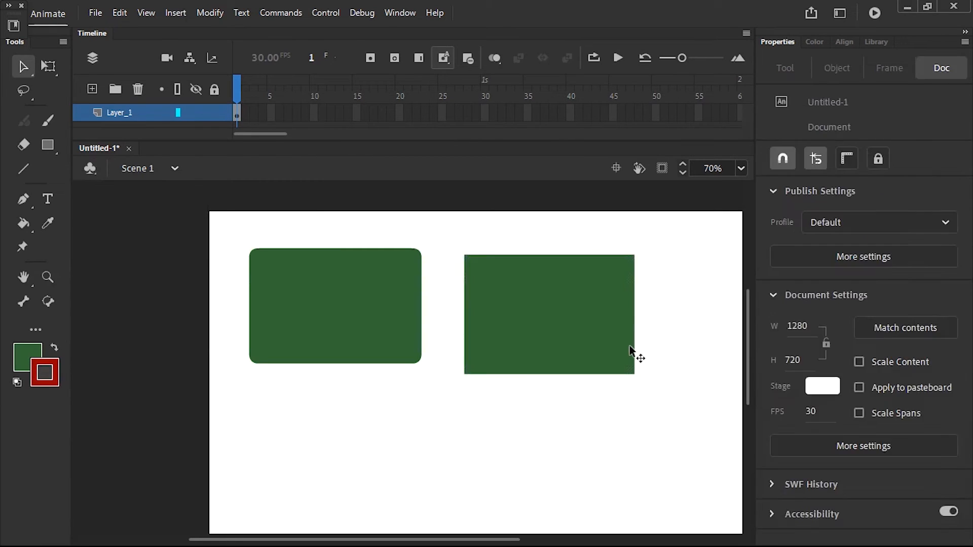
click(633, 304)
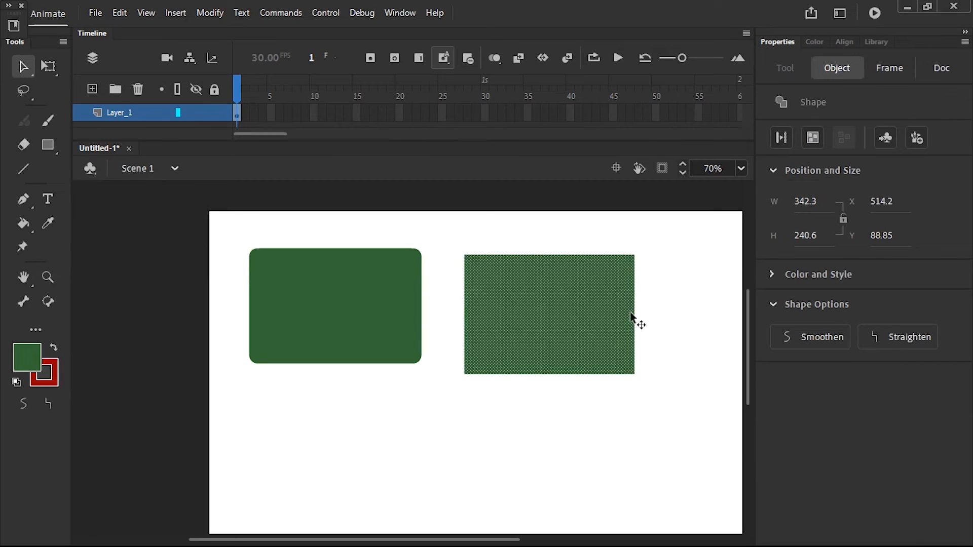
Step: Add the dark red stroke around the square-cornered rectangle with the Ink Bottle tool and deselect the shape
click(23, 226)
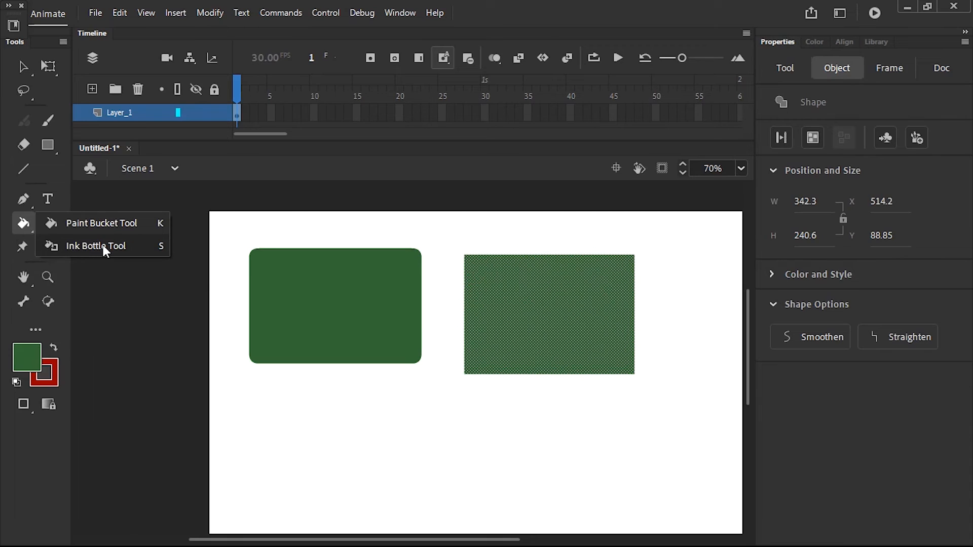
click(102, 245)
click(633, 257)
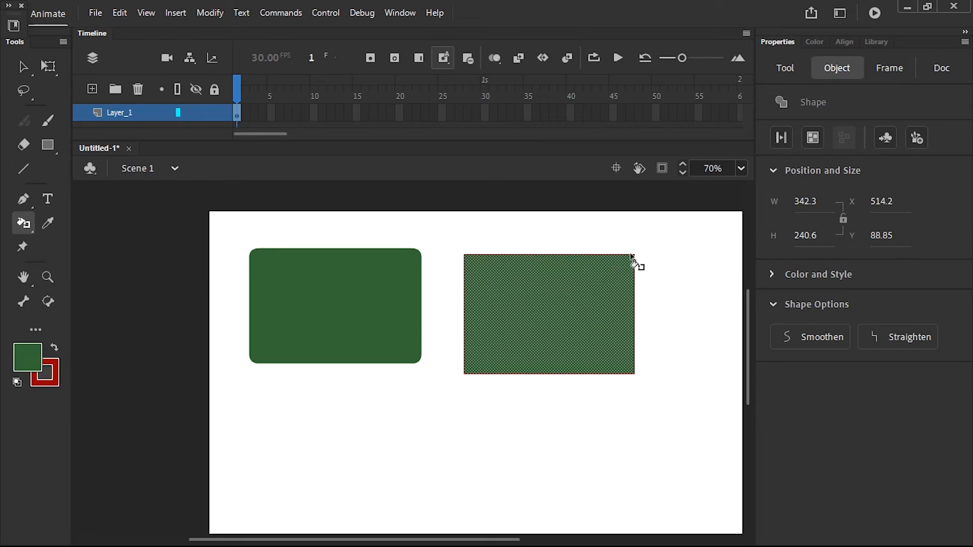
click(23, 66)
click(446, 253)
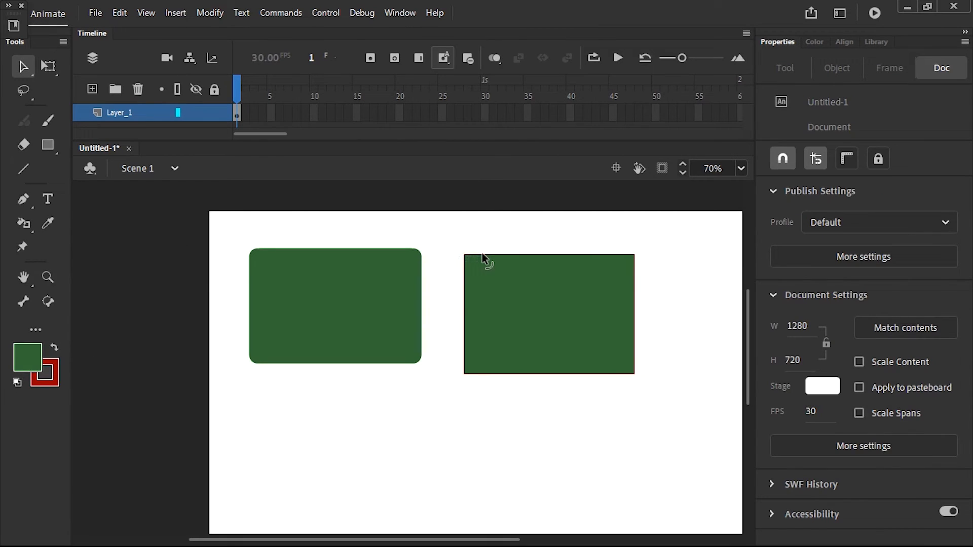
Step: Select the rectangle's entire red outline and set its stroke size to 11
double_click(482, 253)
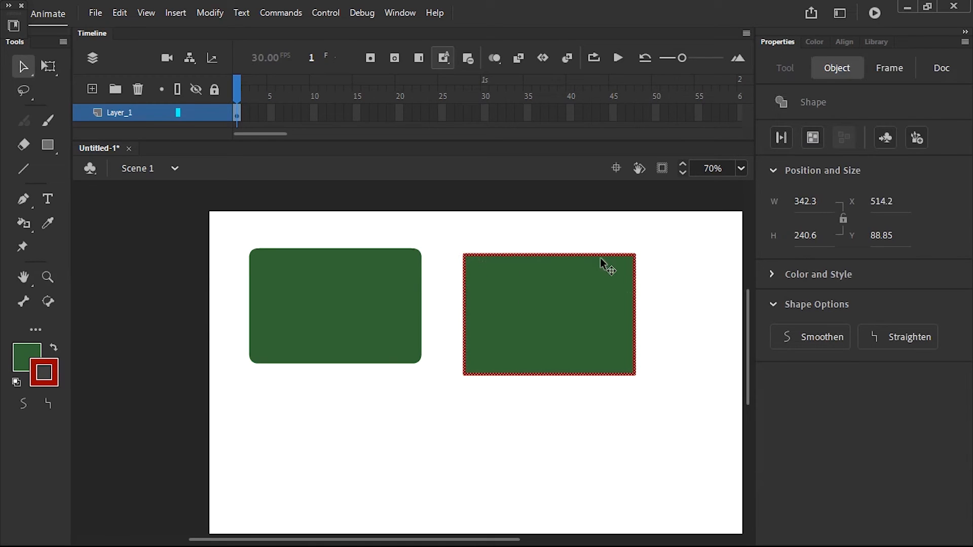
click(772, 275)
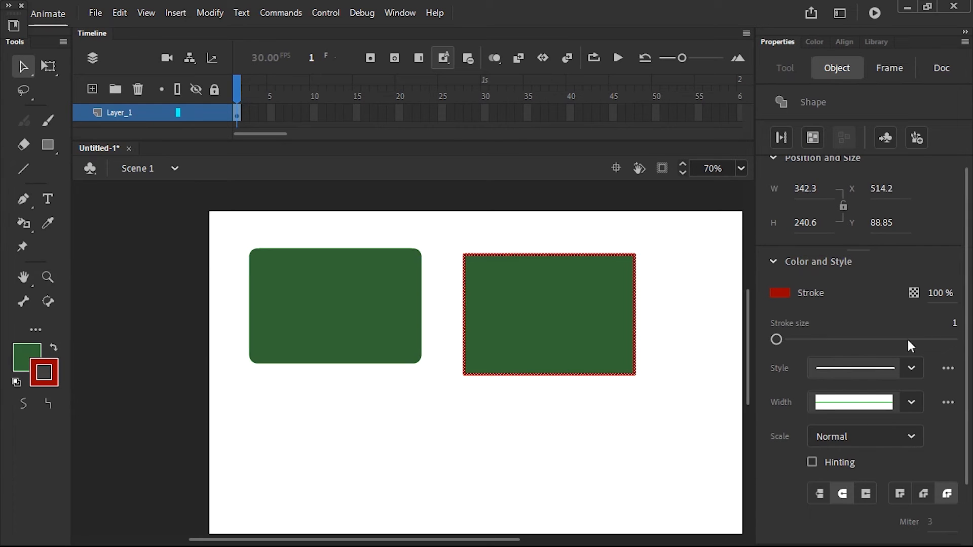
drag(780, 339, 786, 339)
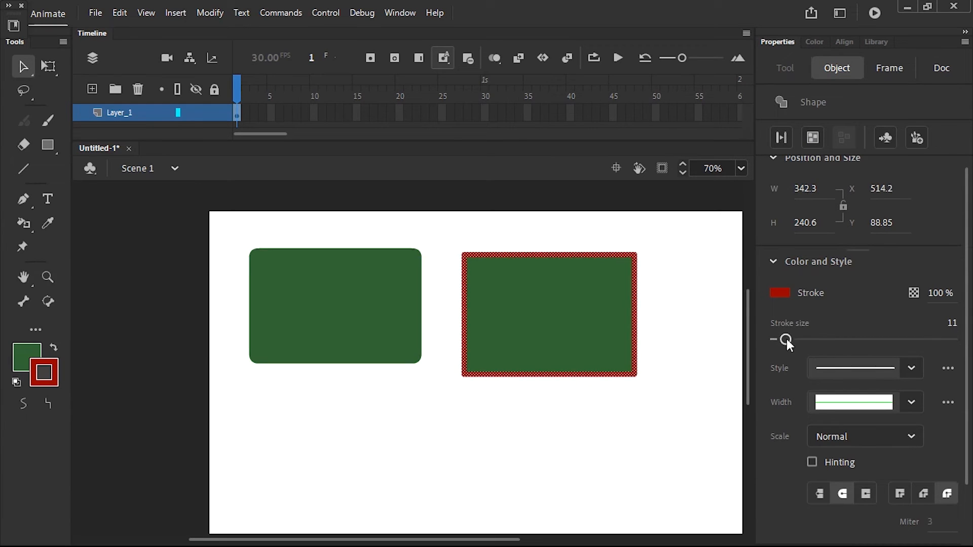
click(668, 319)
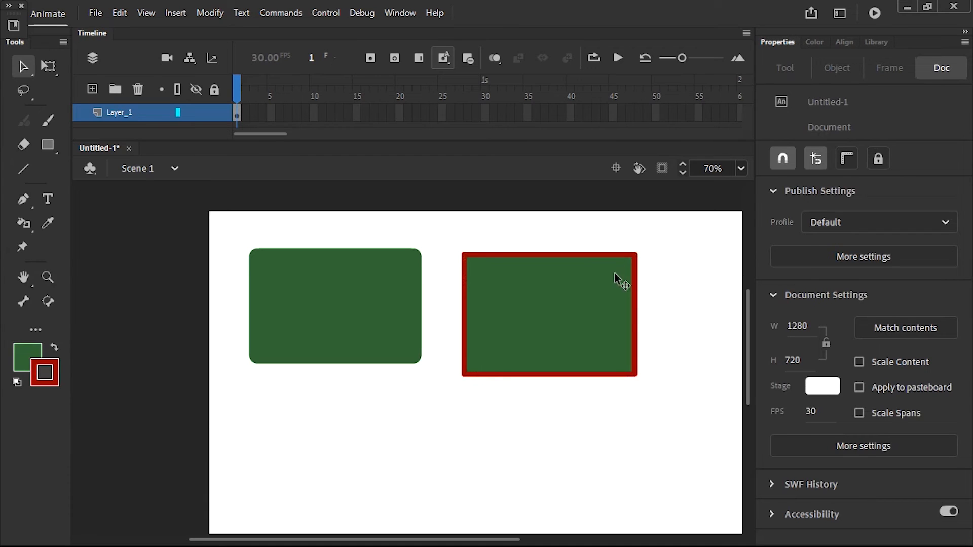
Step: Pull the red-outlined rectangle's upper right corner outward with the Subselection tool and undo the changes
click(21, 67)
click(85, 90)
drag(590, 241, 673, 298)
drag(596, 231, 672, 289)
drag(635, 255, 662, 243)
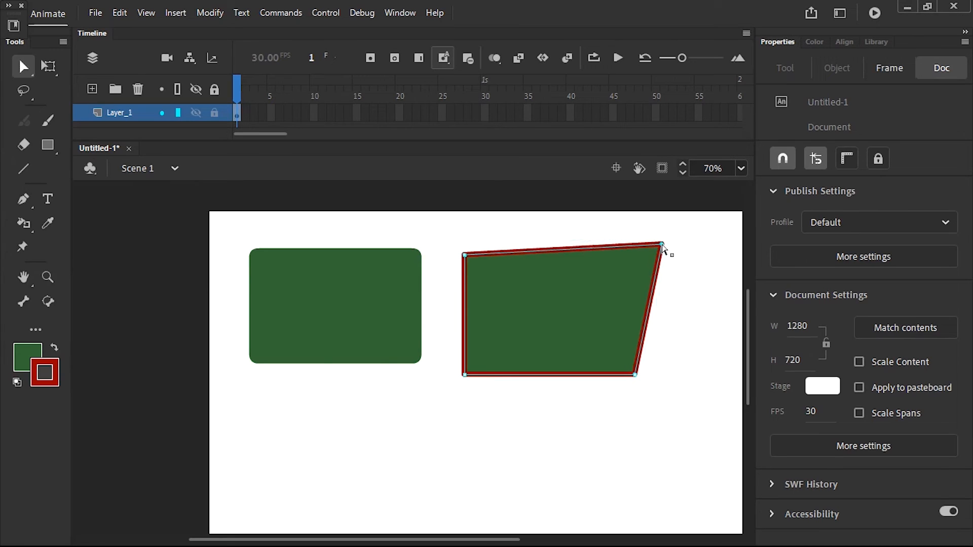
key(ctrl+z)
key(ctrl+z)
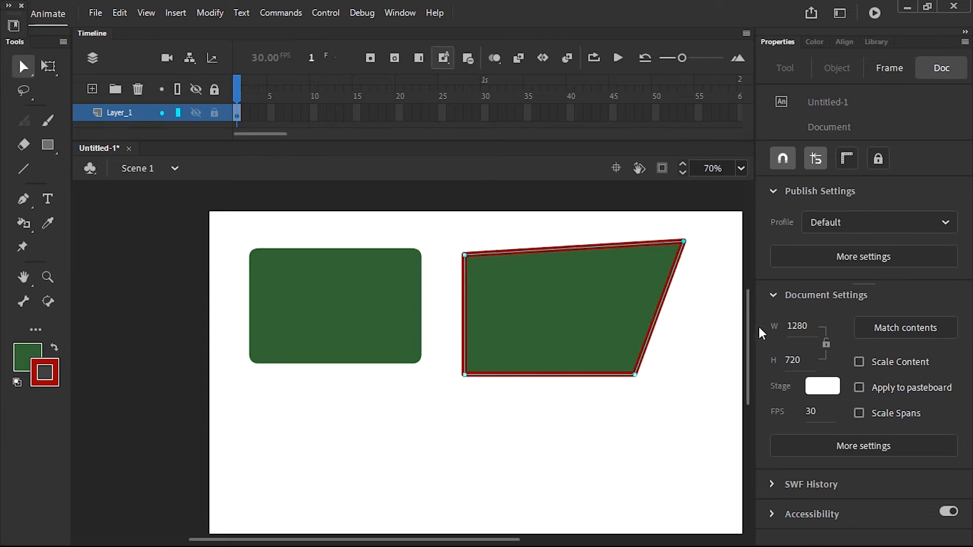
key(ctrl+z)
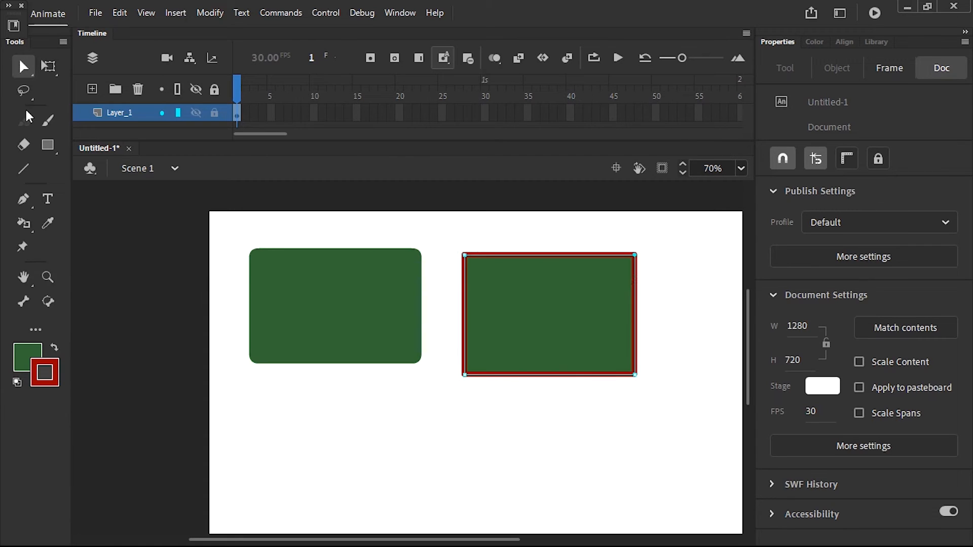
Step: Select the red-outlined rectangle's fill and stroke and narrow it about its centre to about 242 wide with Free Transform
click(26, 69)
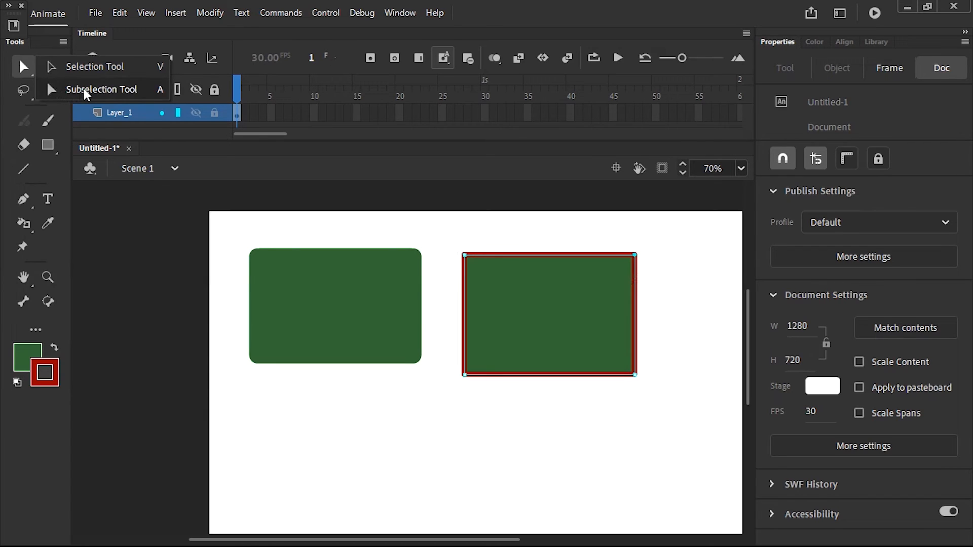
click(25, 72)
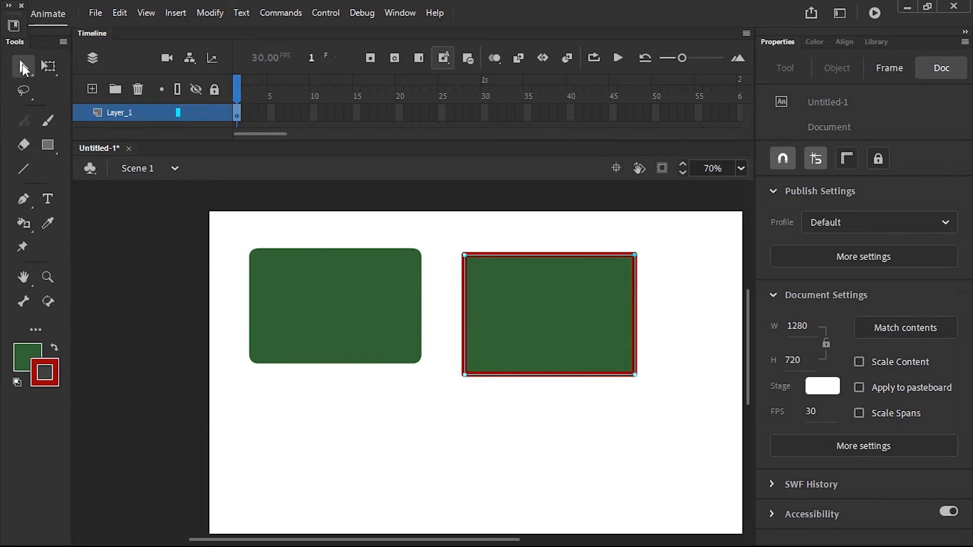
drag(24, 70, 79, 63)
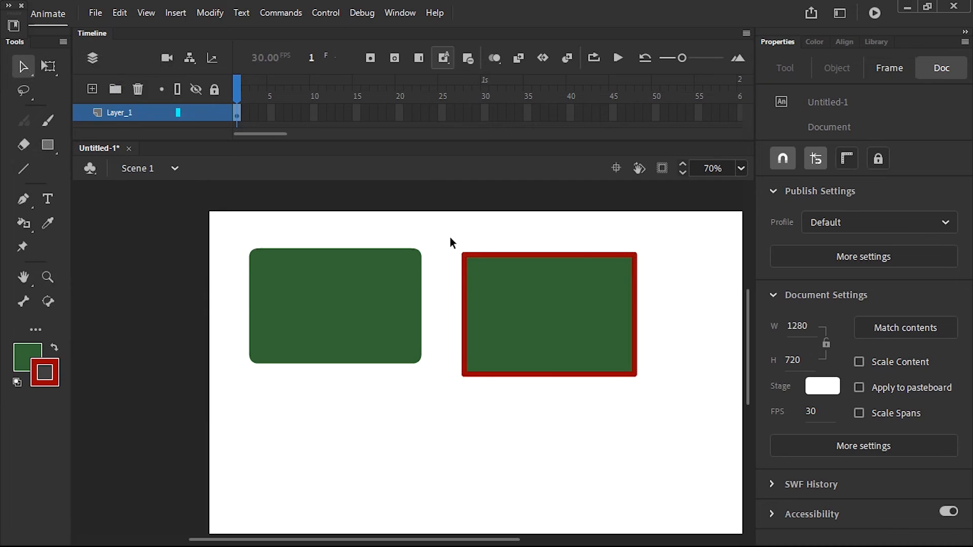
drag(450, 237, 663, 429)
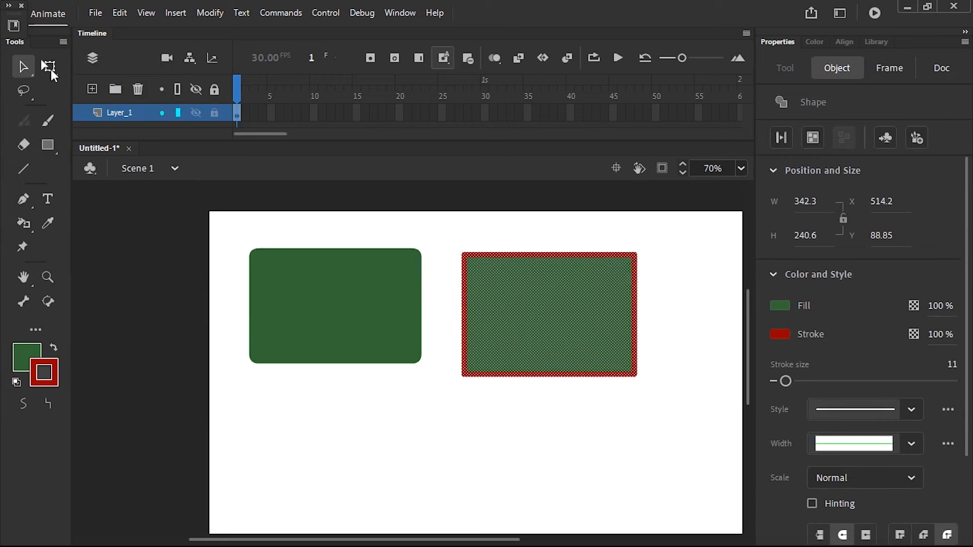
drag(51, 68, 112, 69)
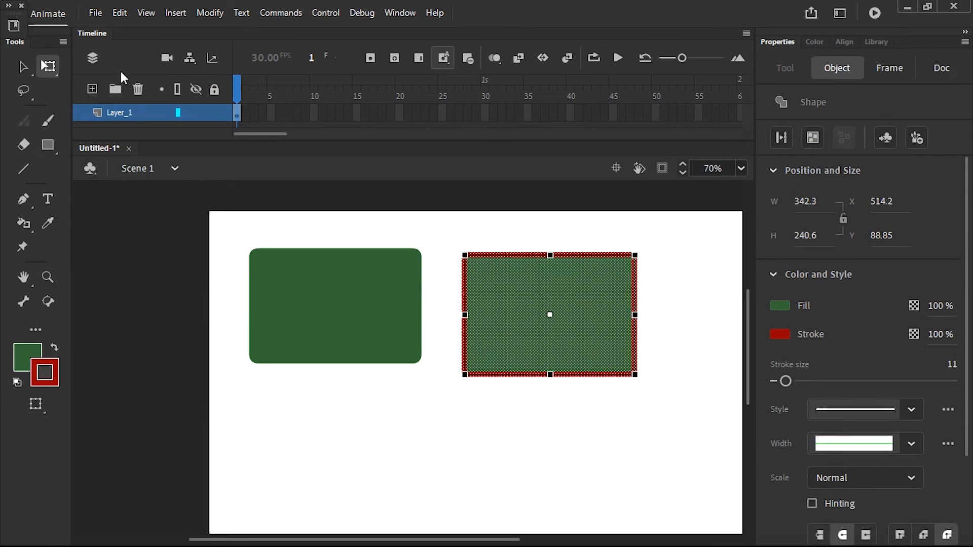
drag(465, 255, 492, 262)
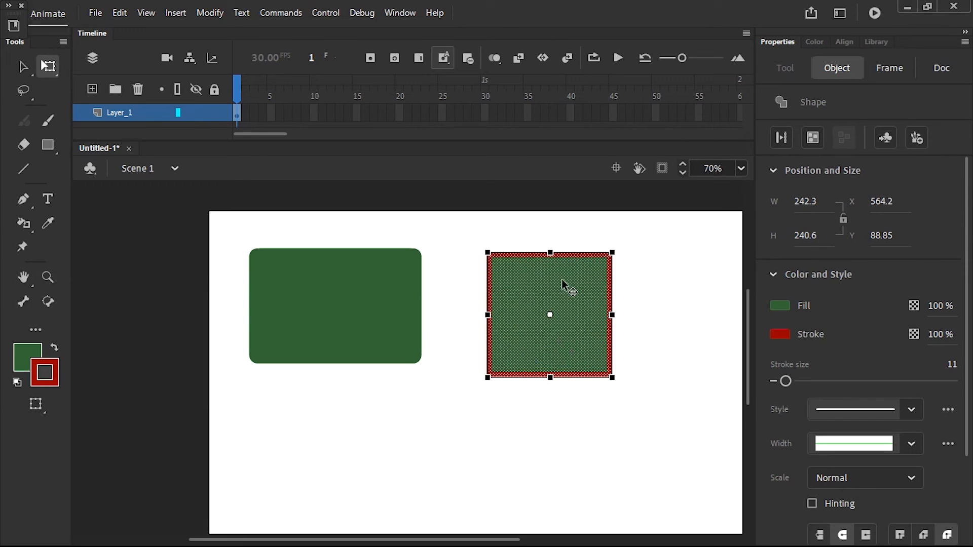
Step: Change the selected square's stroke style to dashed, set its stroke size to 5, and deselect the shape
click(910, 410)
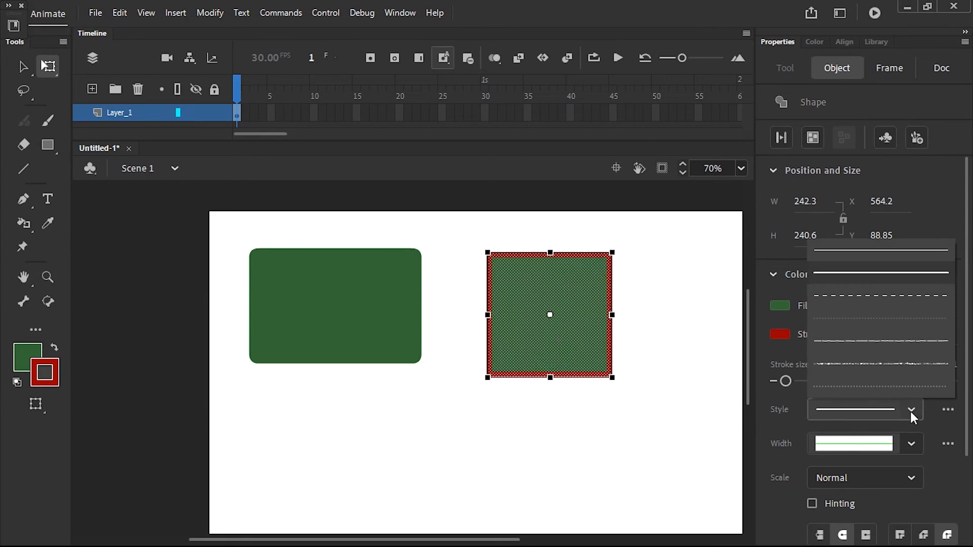
click(871, 301)
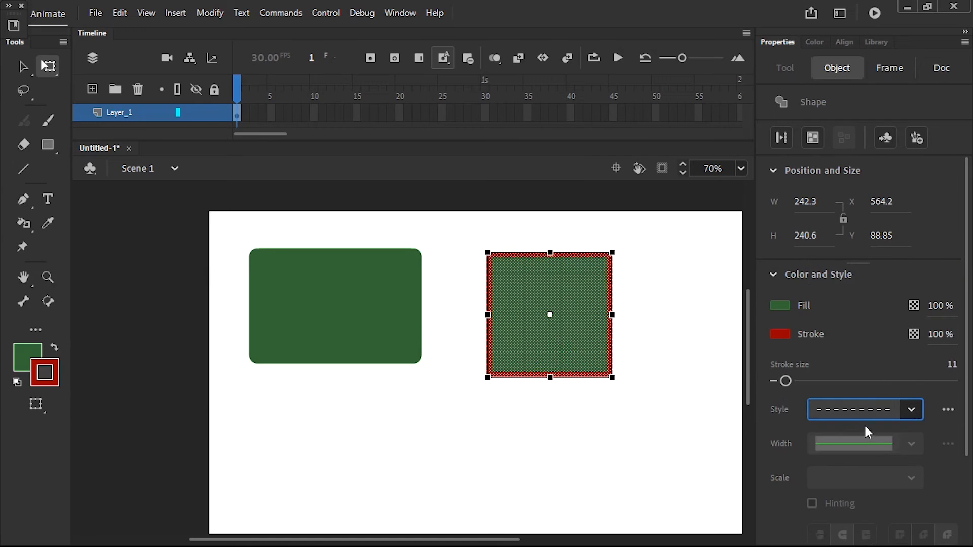
drag(792, 379, 783, 380)
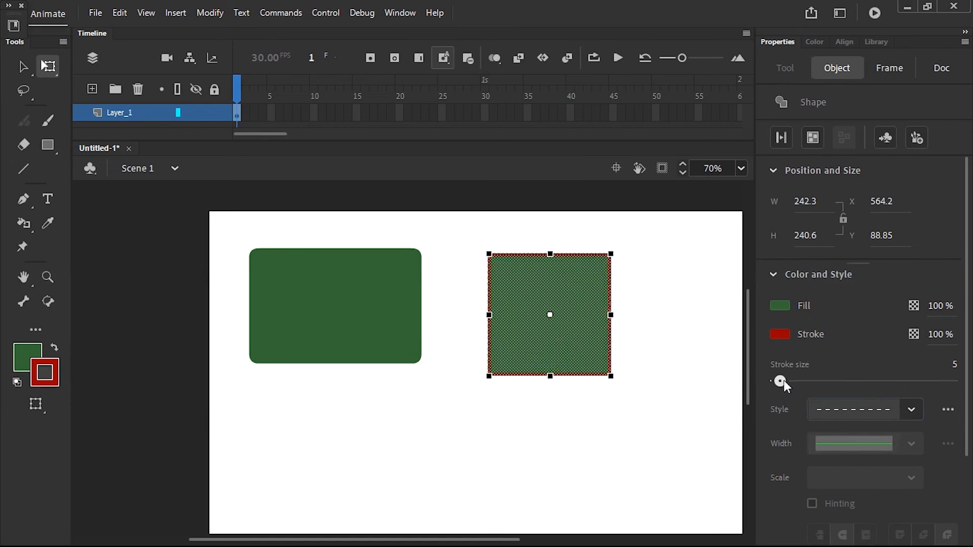
click(674, 320)
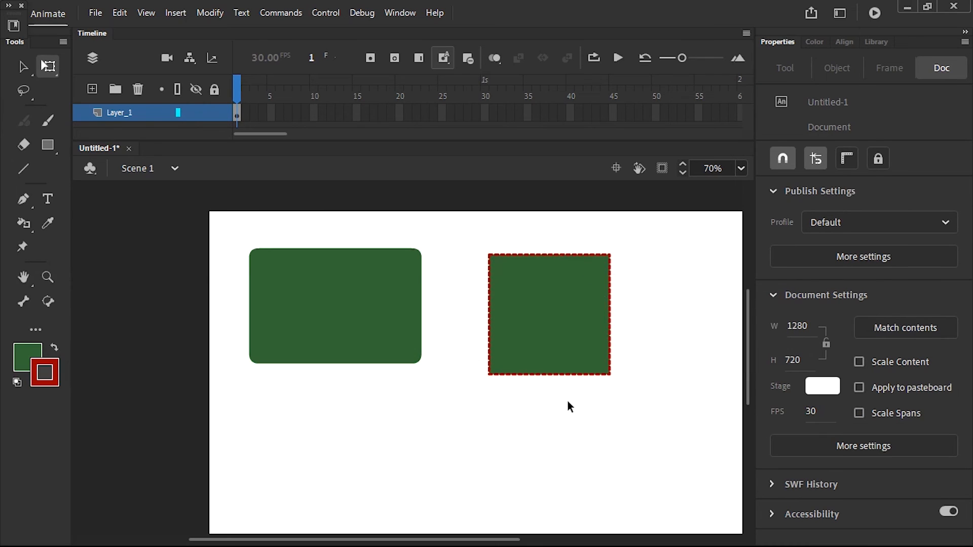
Step: Select only the bottom segment of the dashed outline, clear the selection, select the entire dashed outline, and deselect it
click(607, 375)
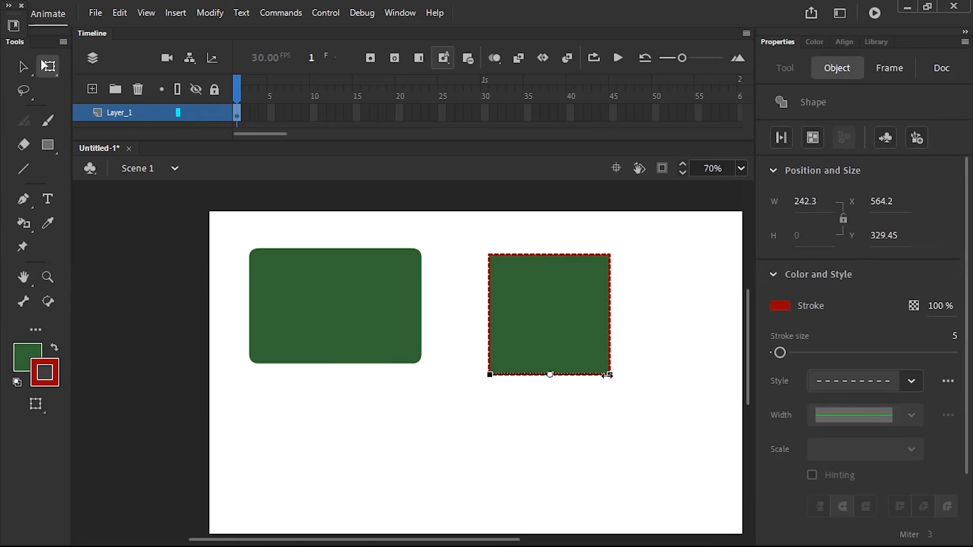
click(649, 375)
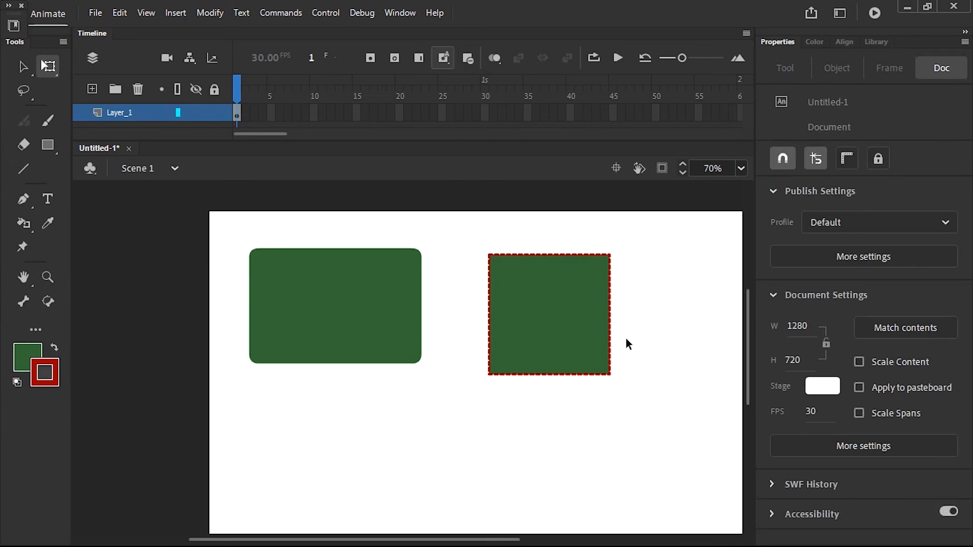
double_click(611, 314)
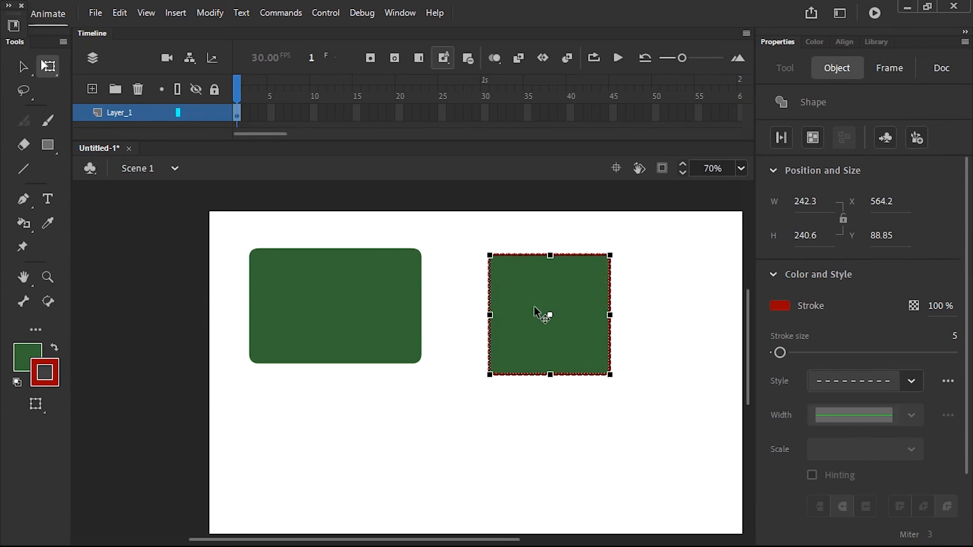
click(636, 342)
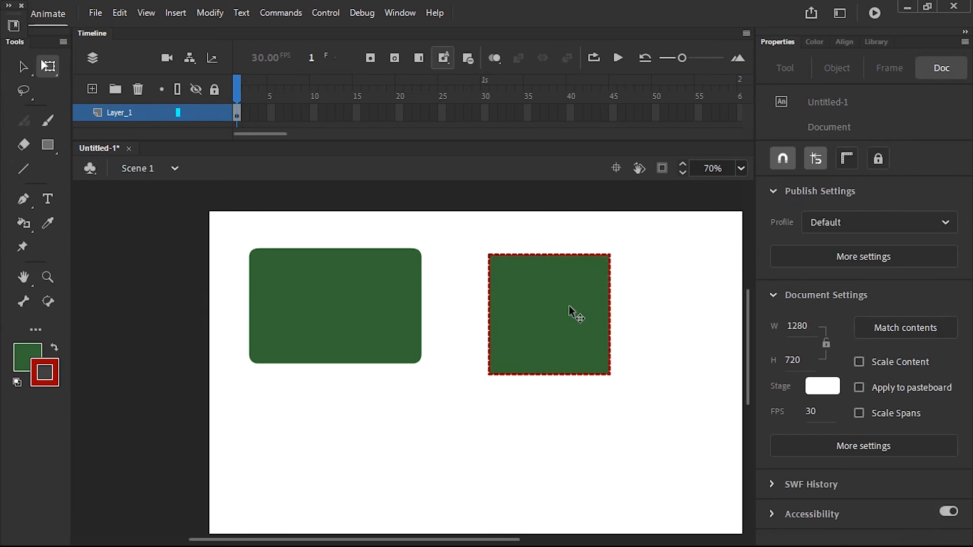
Step: Select the square's fill and outline together, set the stroke style to solid, and deselect the shape
double_click(568, 306)
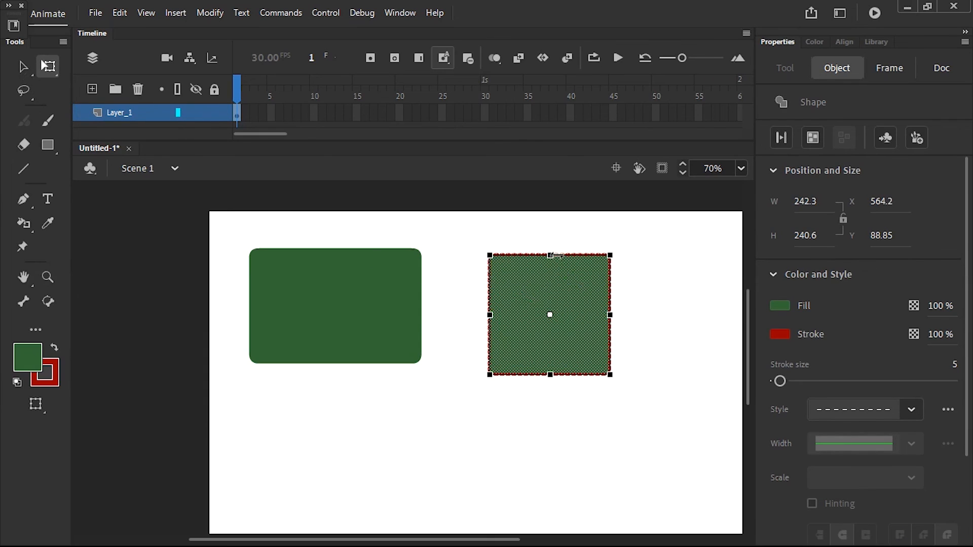
click(910, 409)
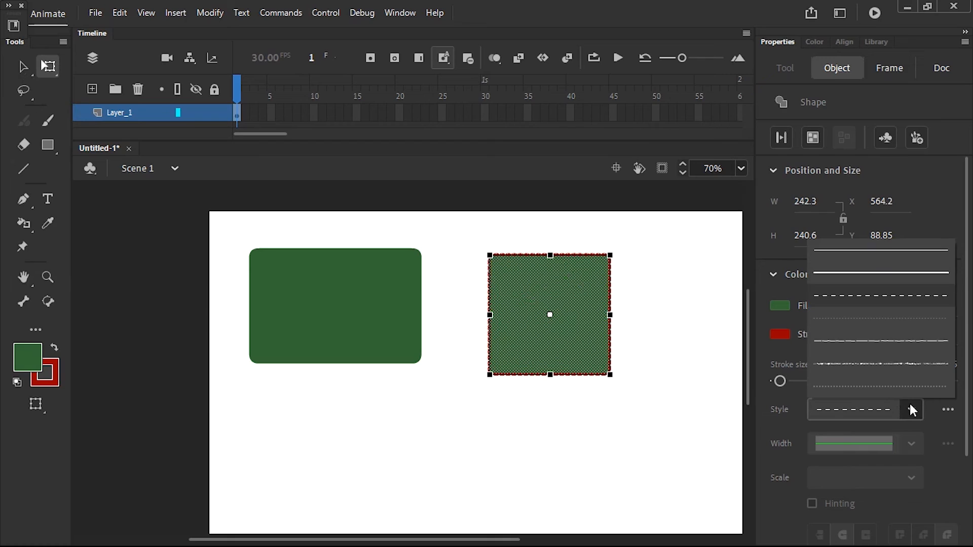
click(875, 272)
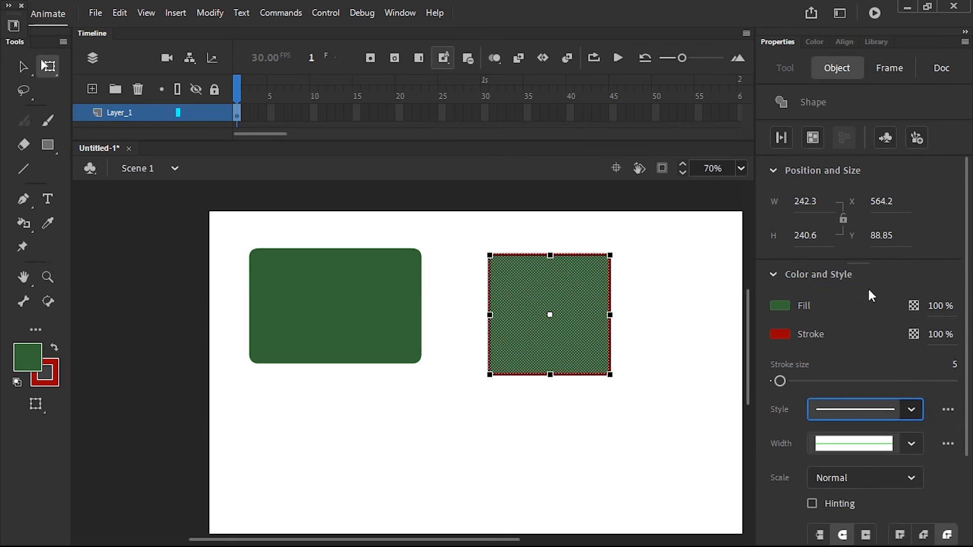
click(655, 306)
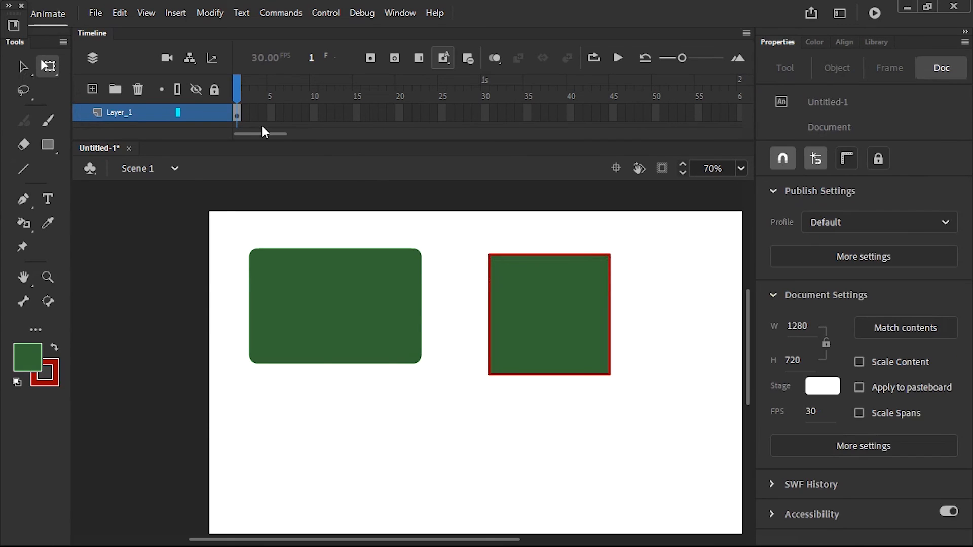
Step: Select all artwork on Layer_1 through its first frame and clear the selection
click(239, 118)
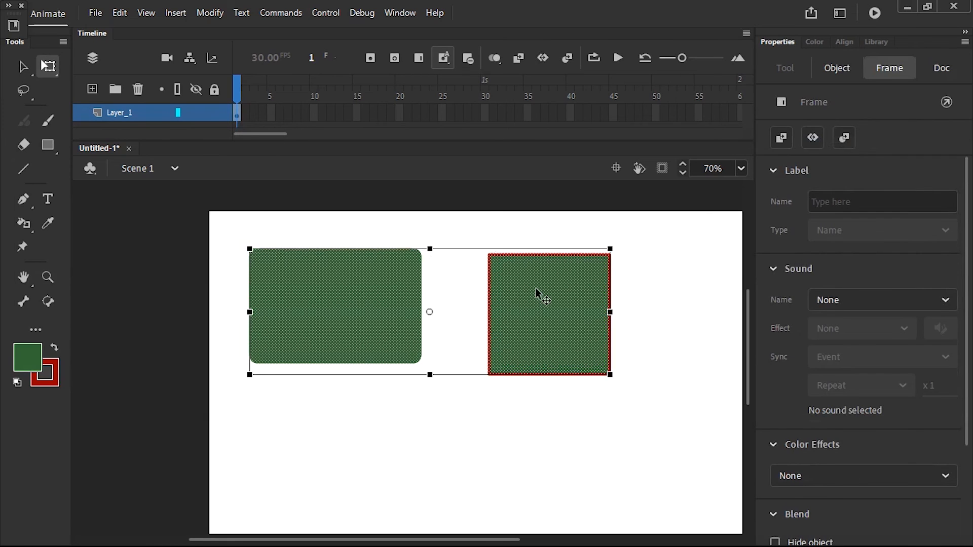
click(494, 235)
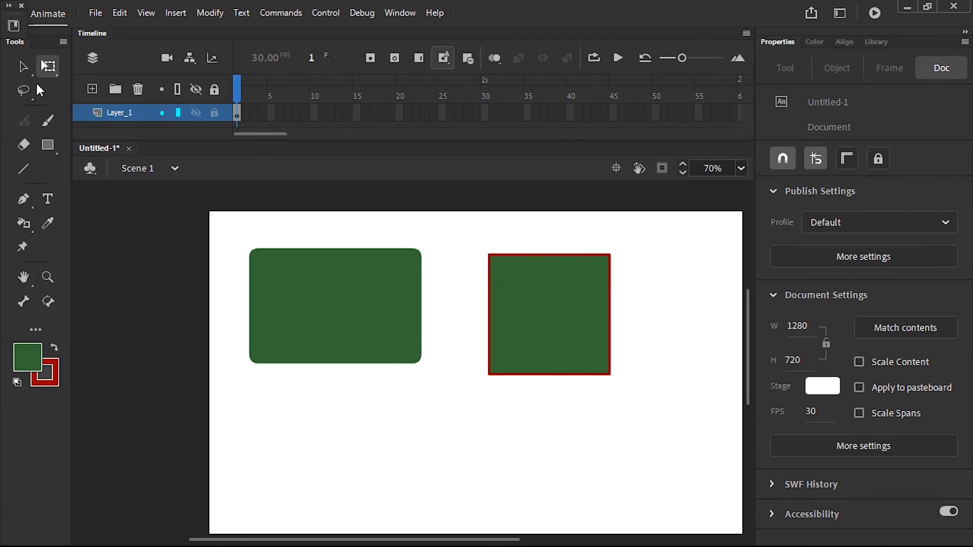
Step: Bend the red-outlined square's top and bottom edges inward into curves with the Selection tool
click(24, 70)
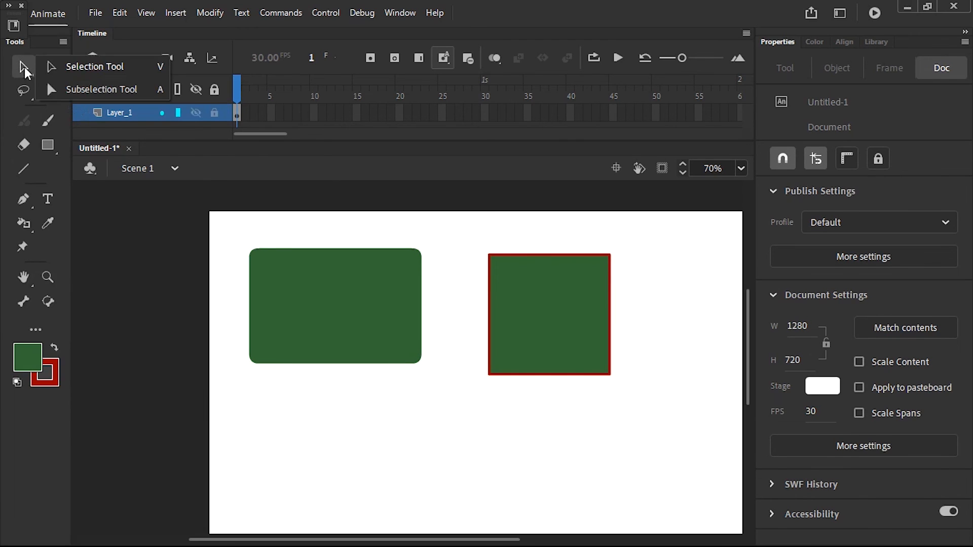
click(97, 67)
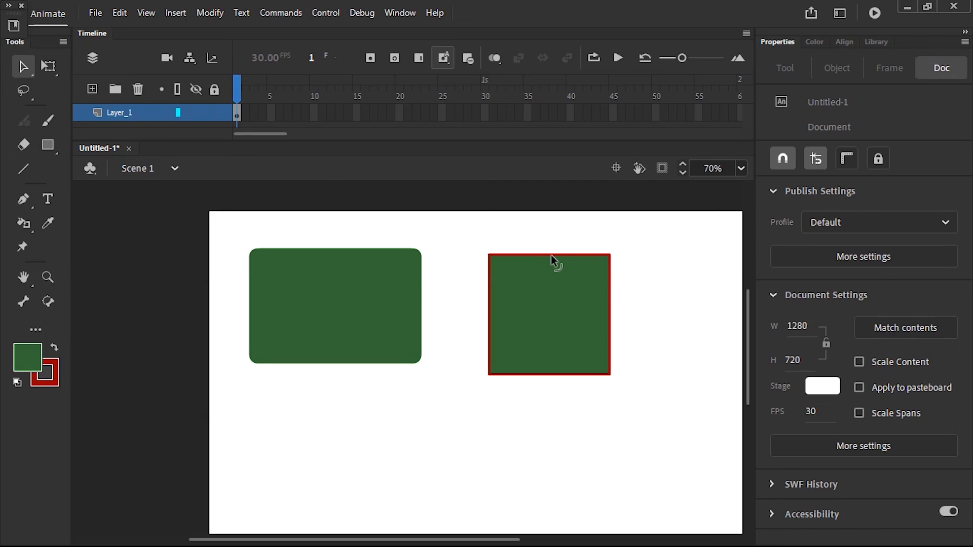
key(ctrl+=)
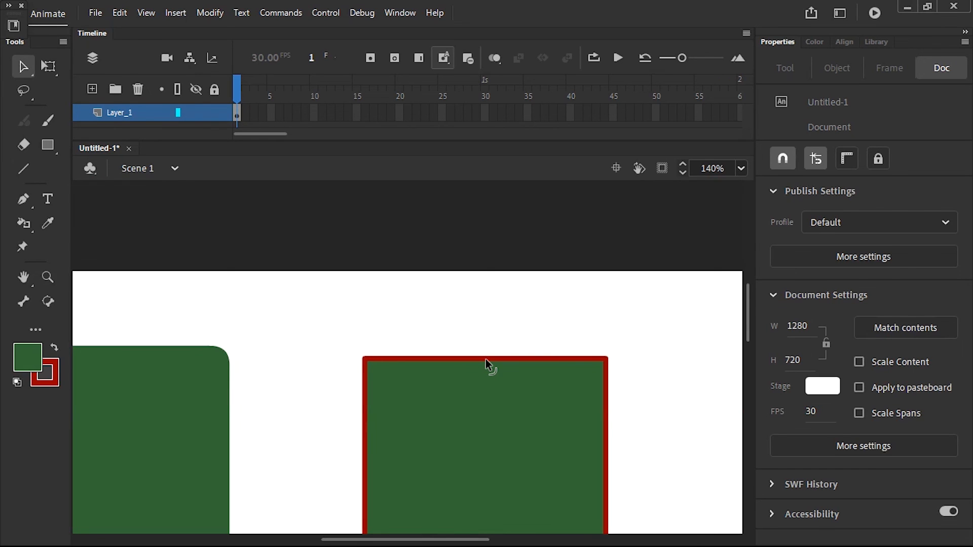
drag(486, 359, 479, 418)
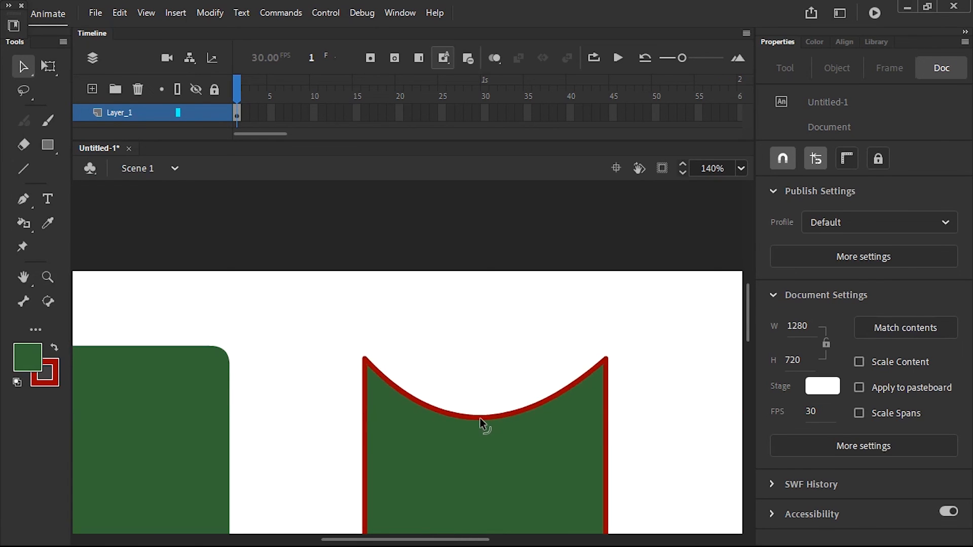
scroll(479, 418, down, 5)
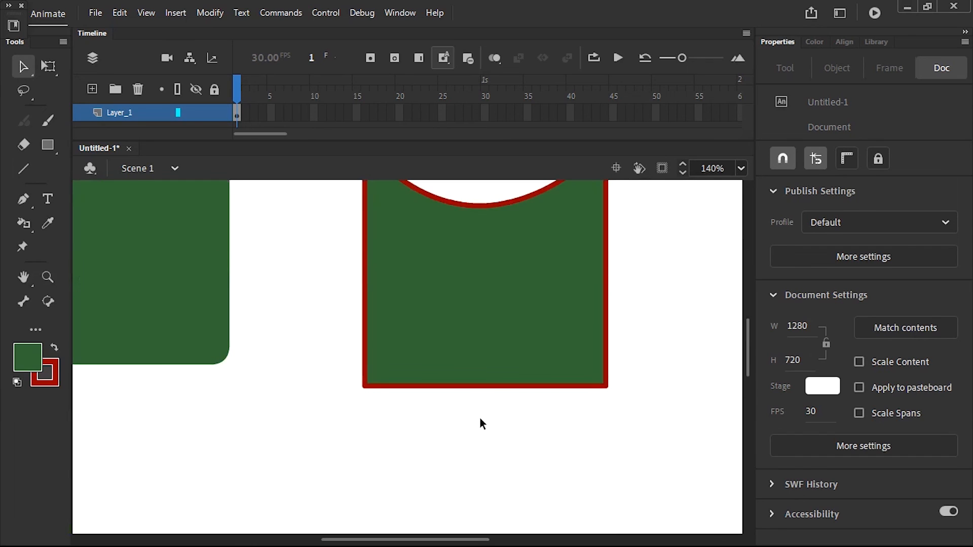
scroll(479, 418, up, 5)
drag(497, 491, 493, 411)
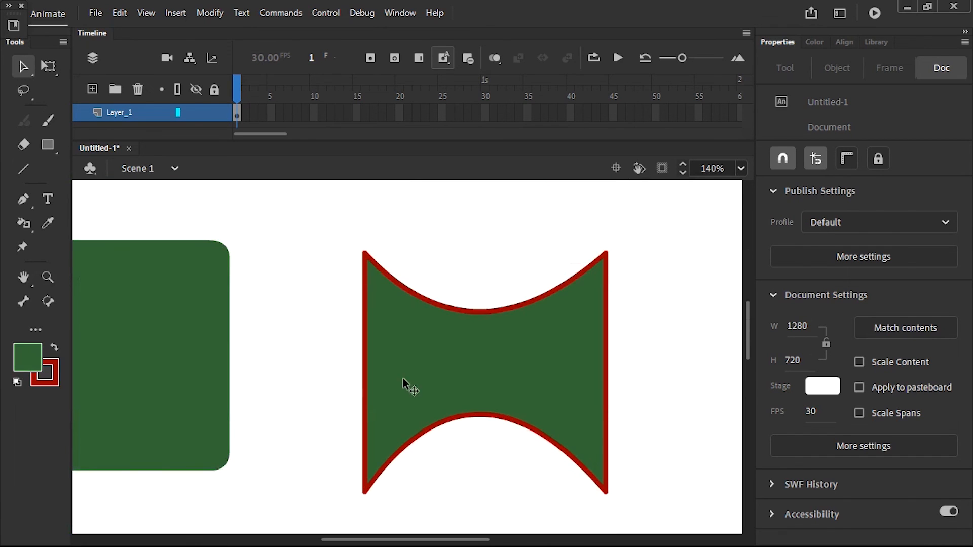
Step: Select both shapes through frame 1 of Layer_1, switch to the Rectangle tool, and return to the Selection tool
key(ctrl+minus)
key(ctrl+minus)
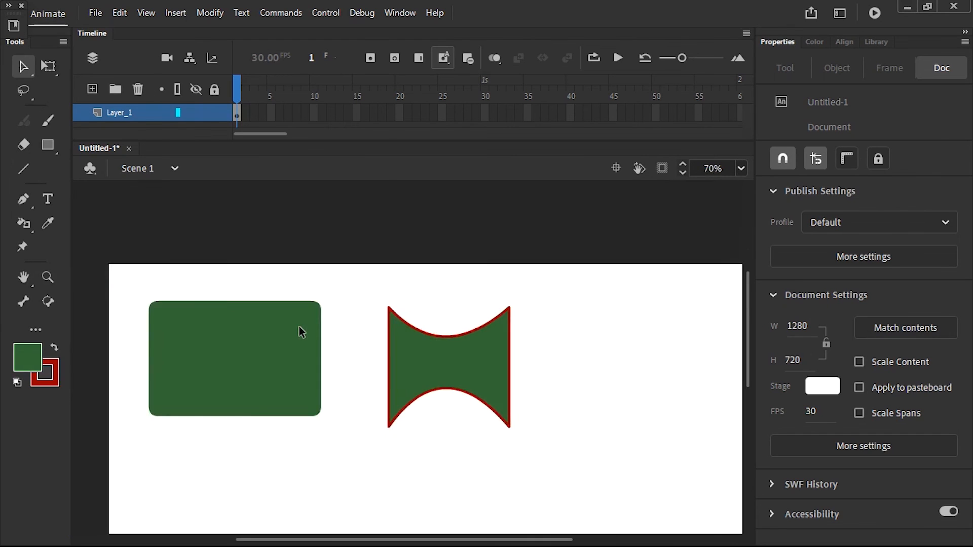
click(237, 115)
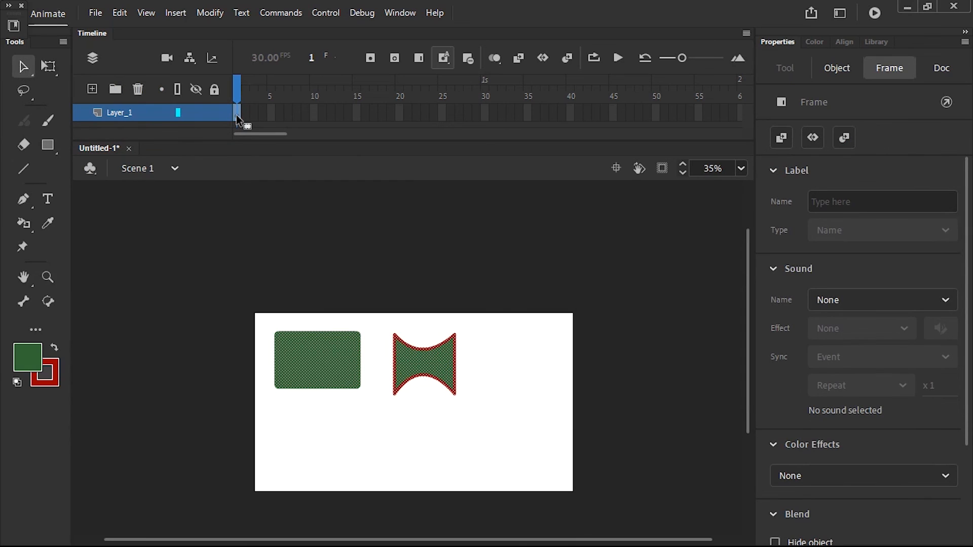
click(51, 147)
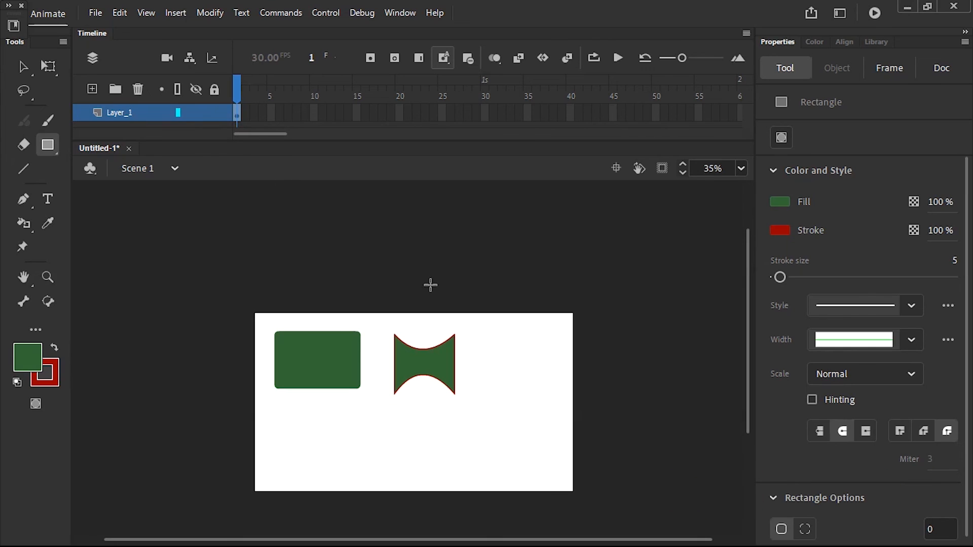
key(v)
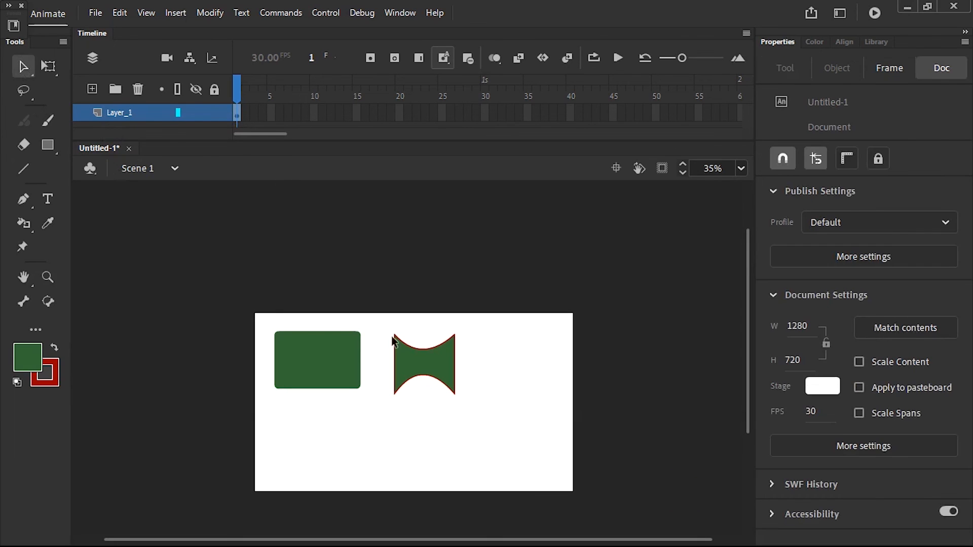